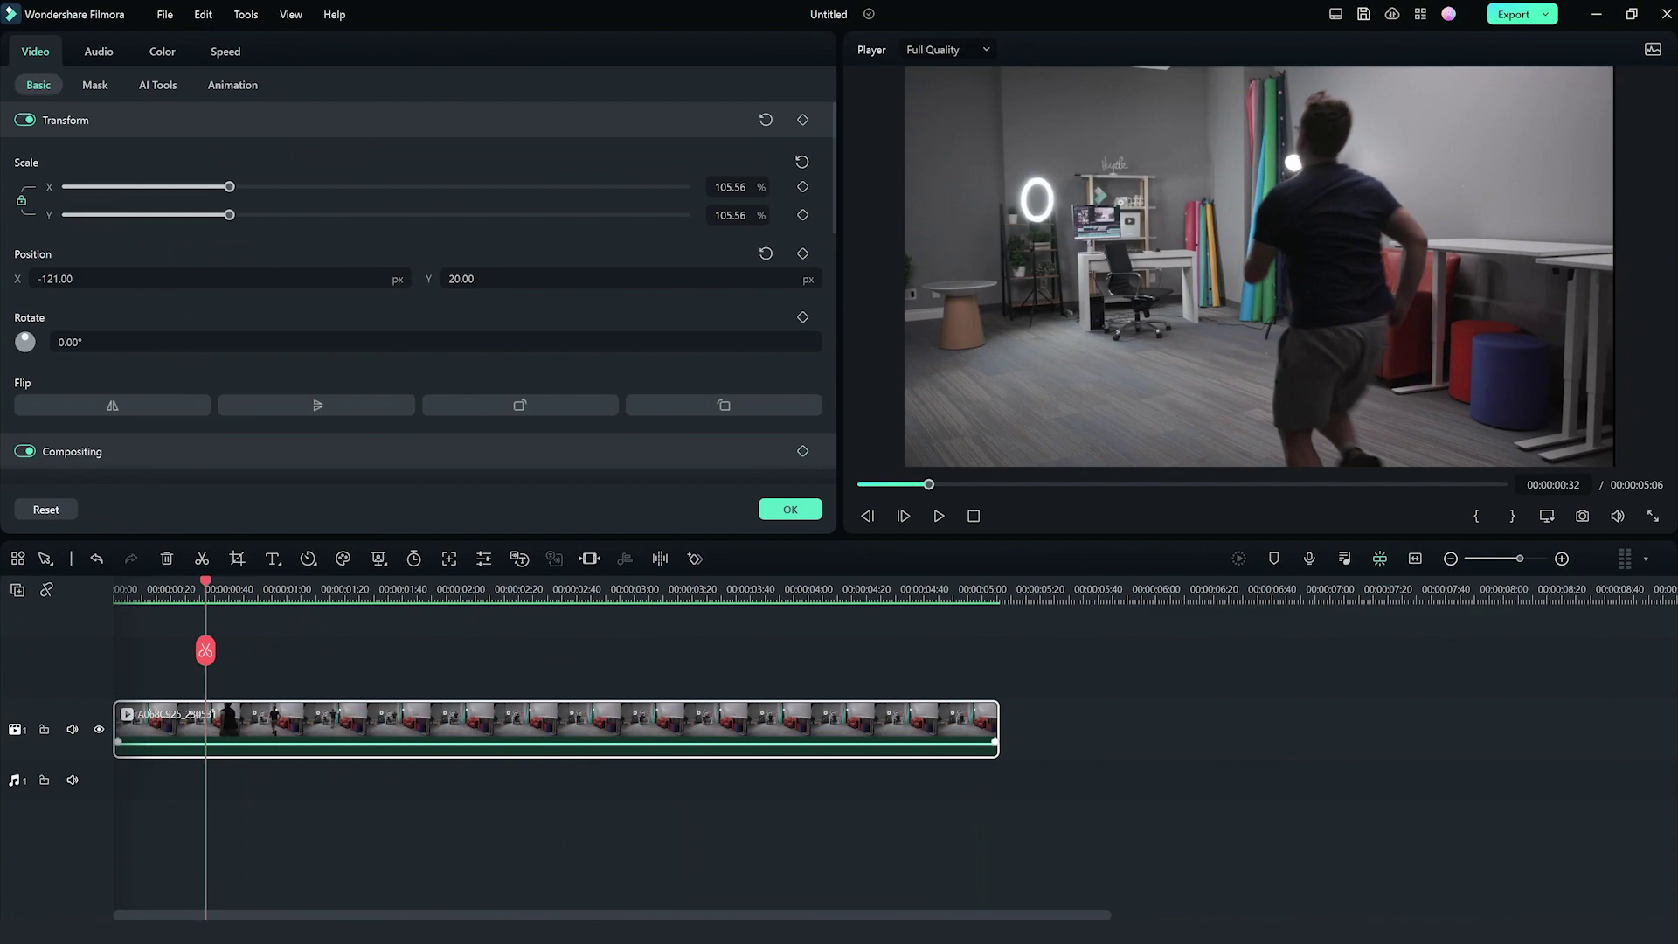
- Give the clip a custom speed ramp: about 10x at the start, dipping to 0.5x, then back to 1x
key("ctrl+r")
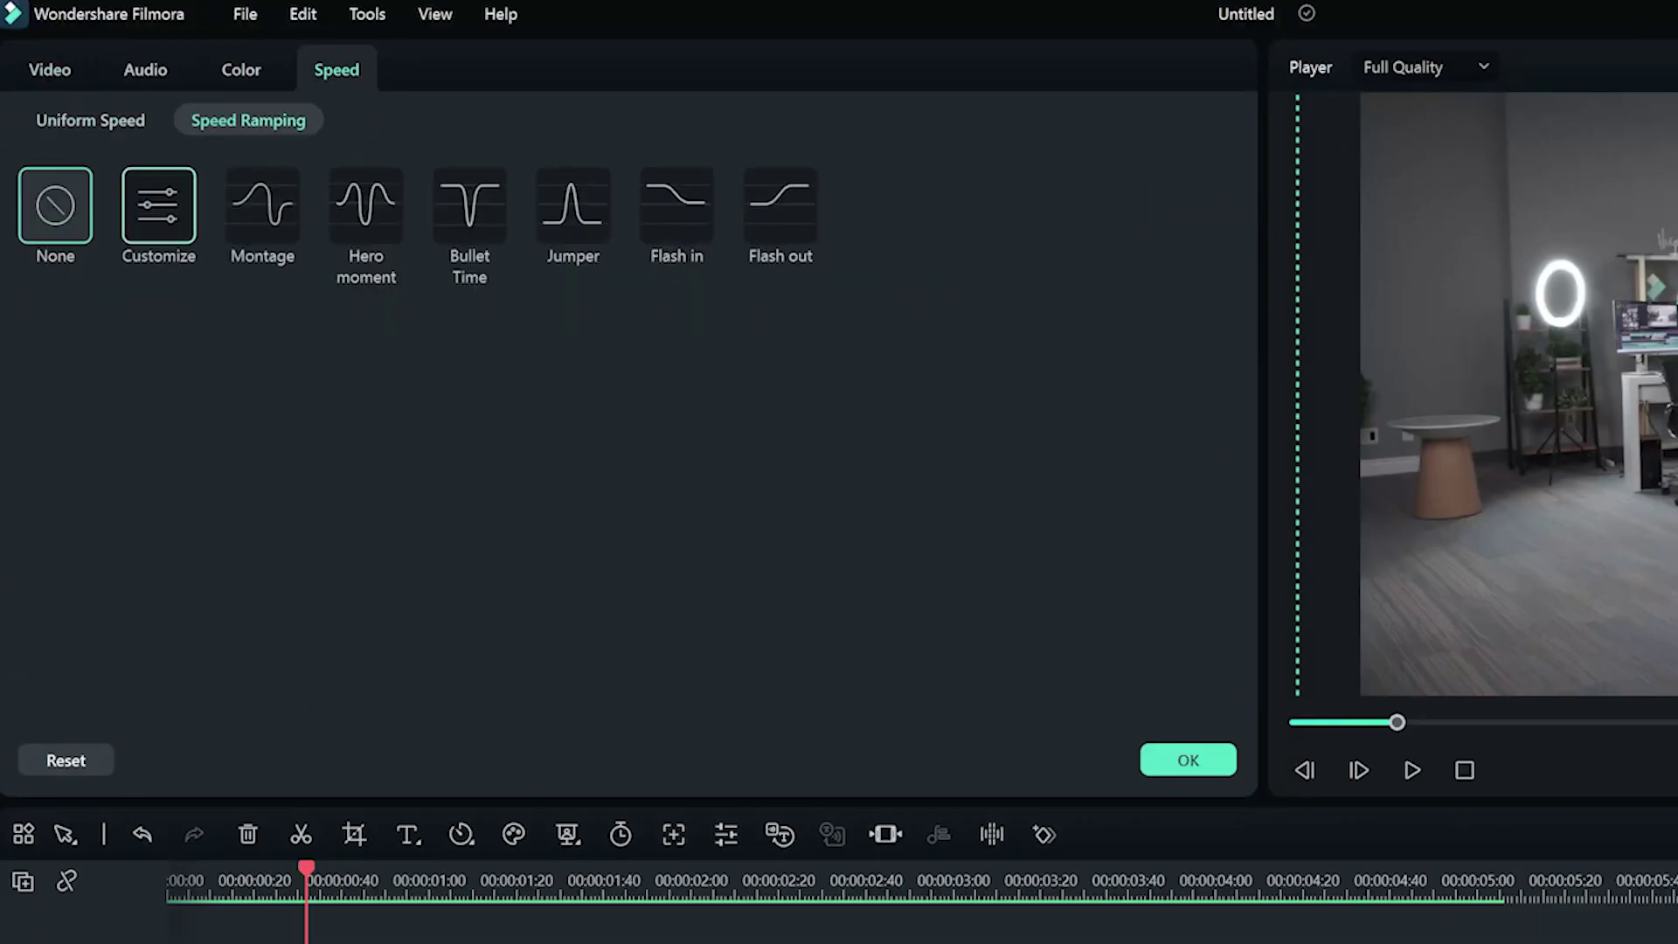
left_click(158, 205)
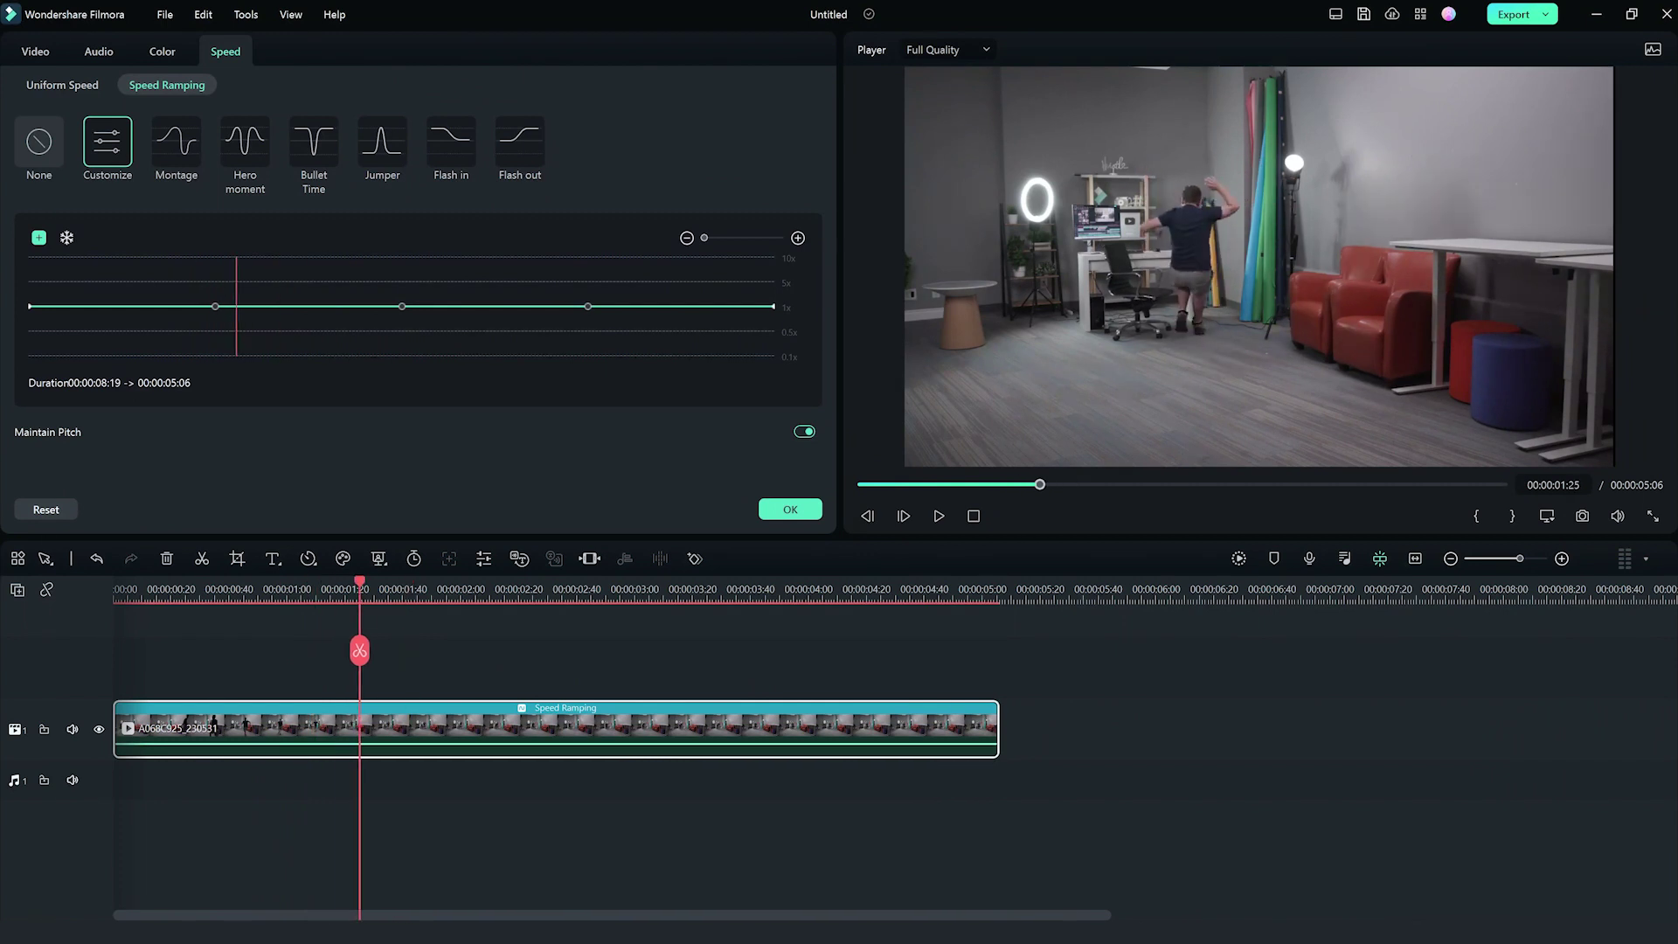
left_click_drag(232, 306, 232, 262)
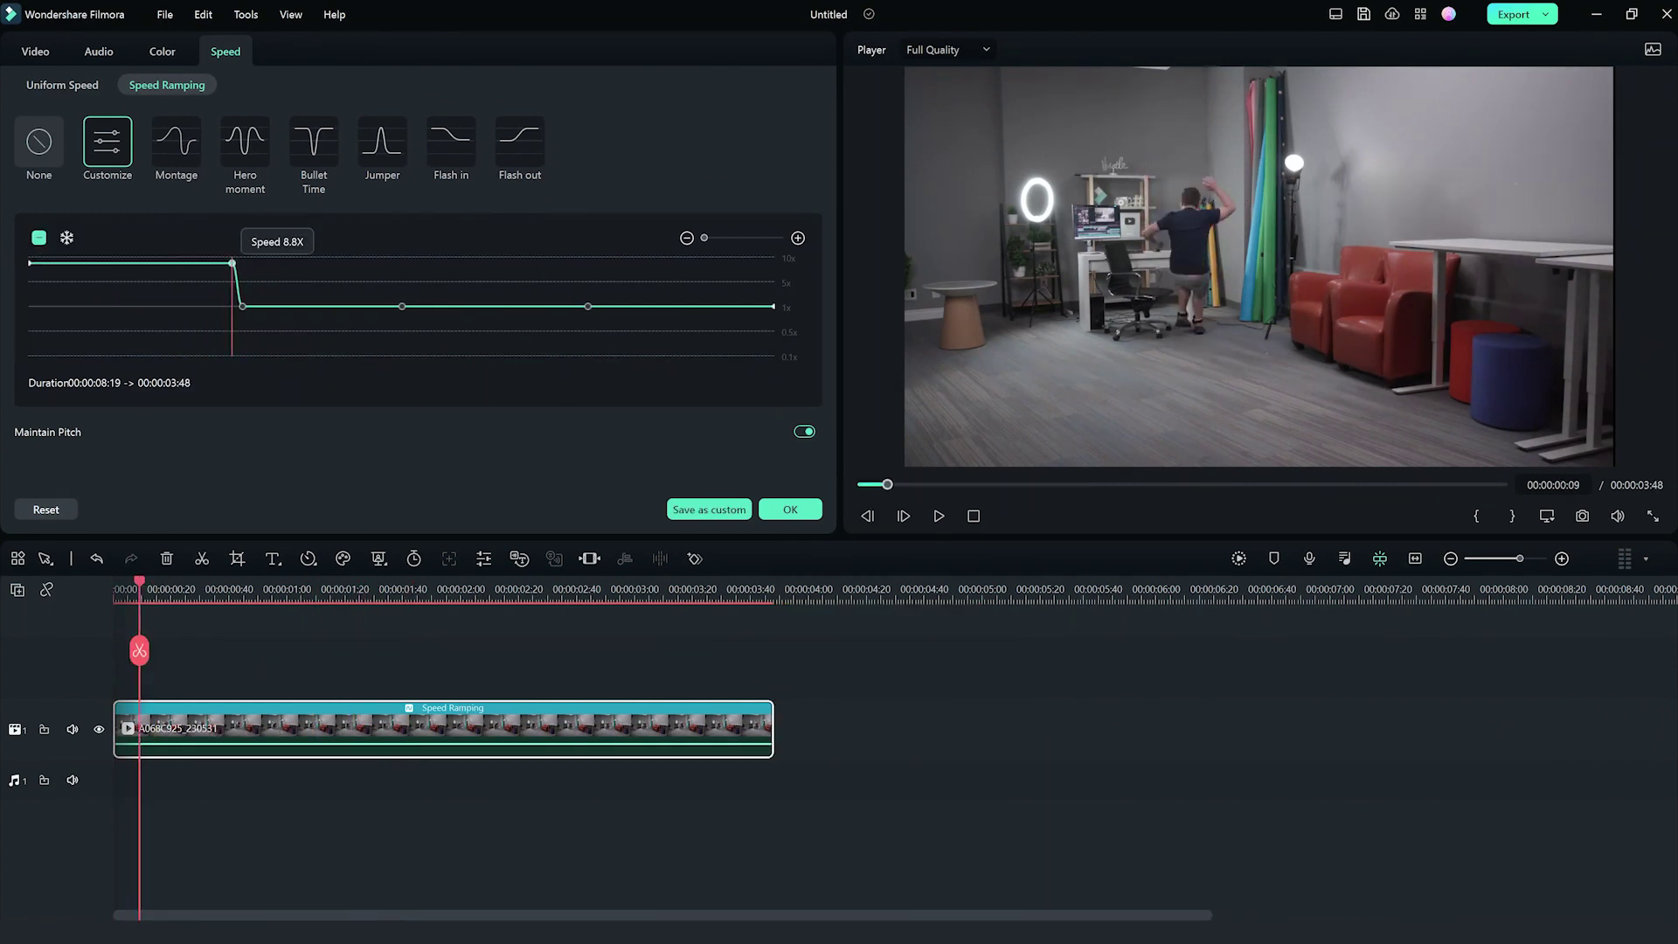
mouse_move(402, 306)
left_mouse_down()
mouse_move(405, 263)
mouse_move(318, 302)
mouse_move(375, 322)
mouse_move(508, 308)
mouse_move(376, 306)
left_mouse_up()
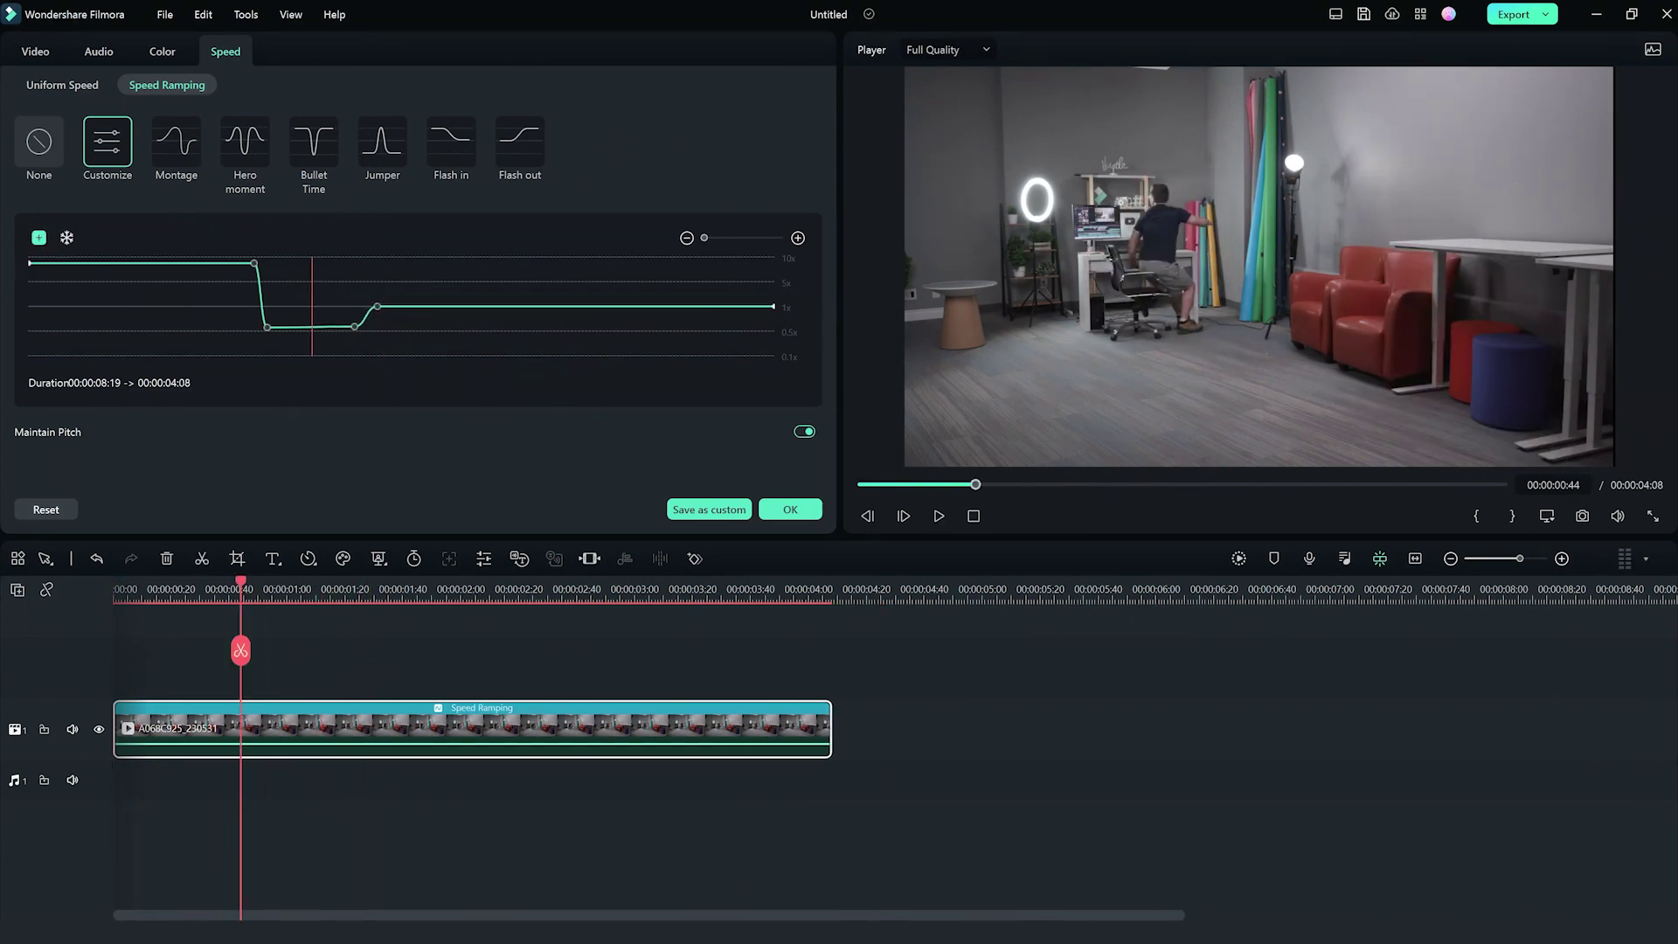
left_click_drag(253, 262, 205, 262)
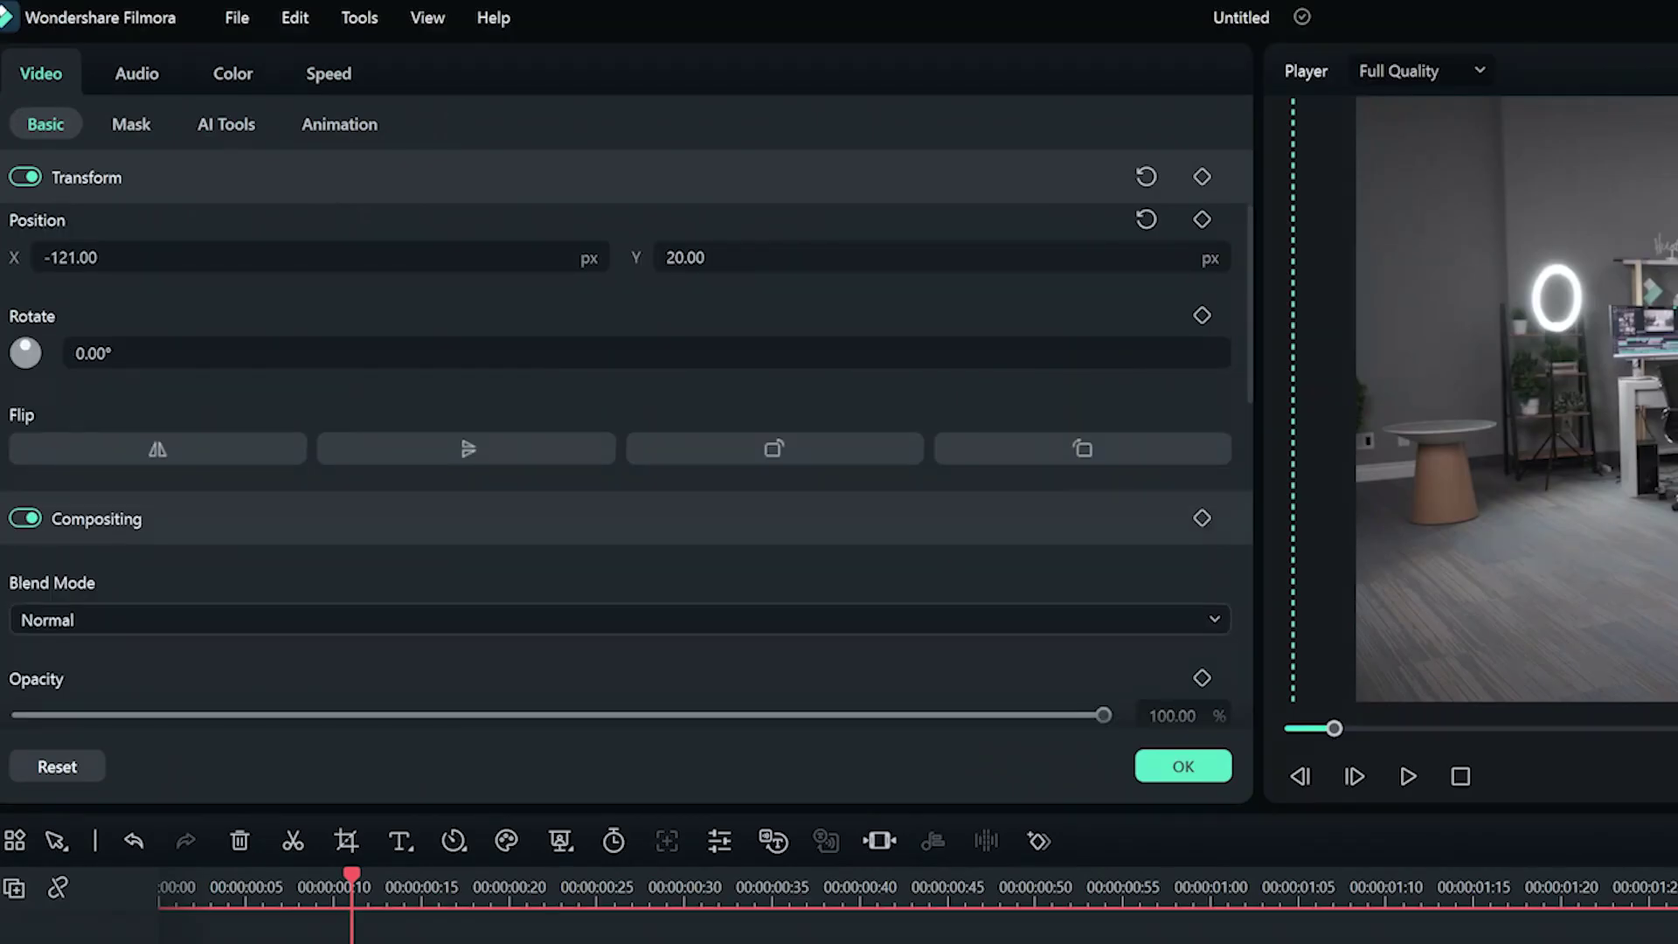
- Keep the top copy's blend mode on Darken, deselect it, and search Effects for 'directional blur'
left_click(57, 717)
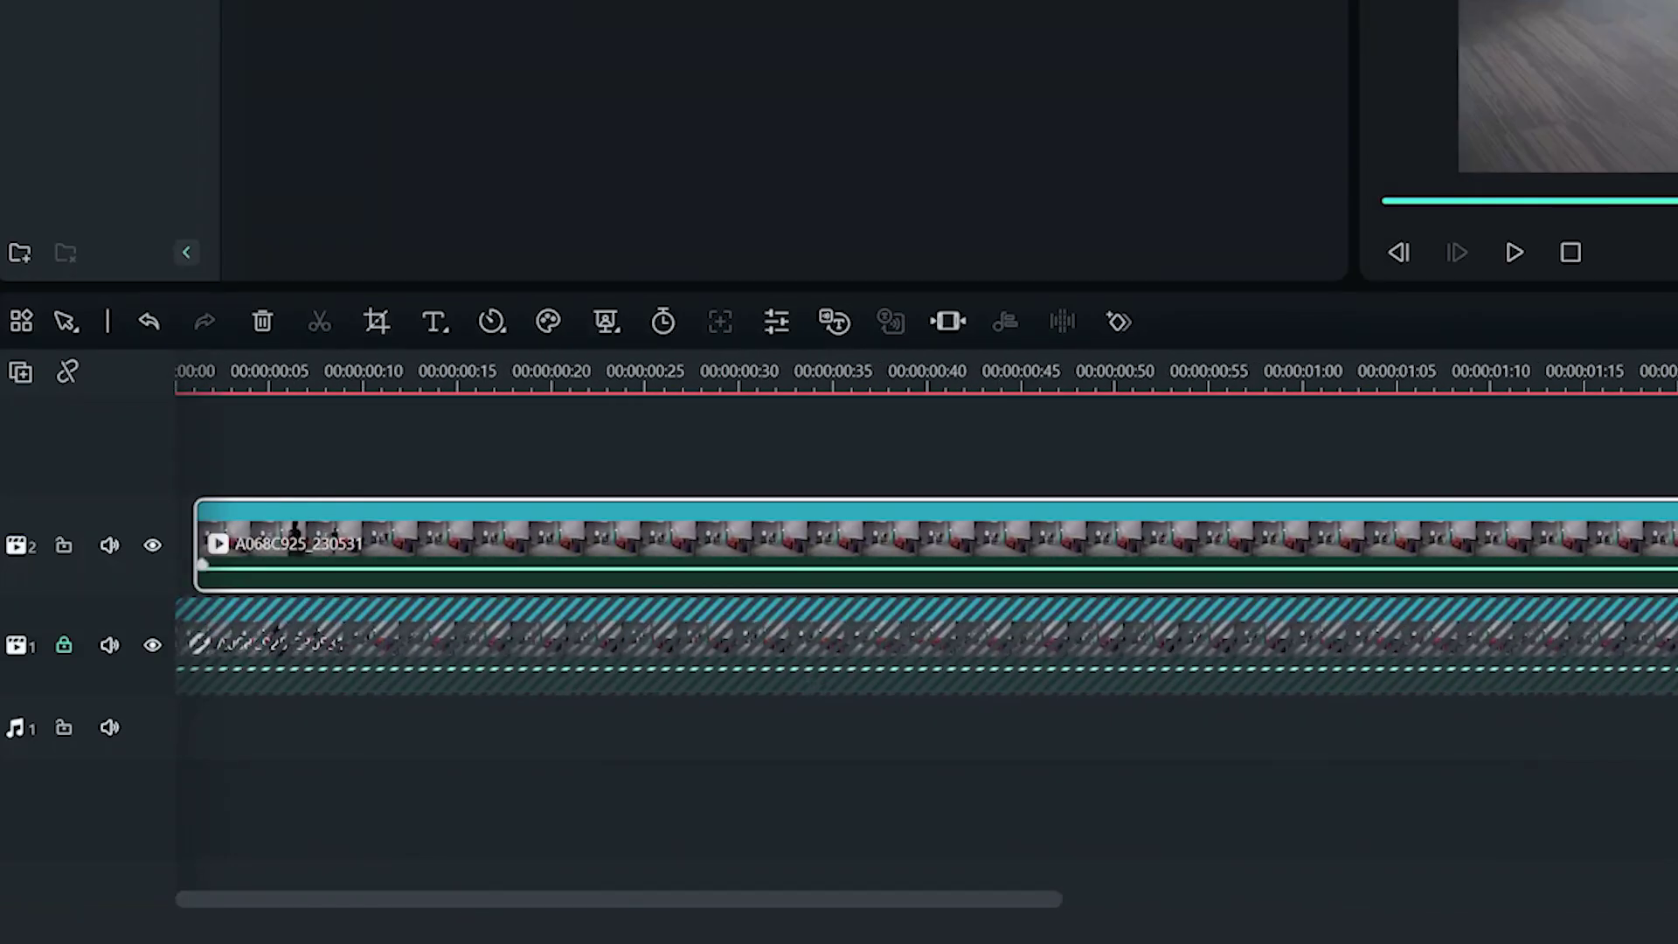
key("Escape")
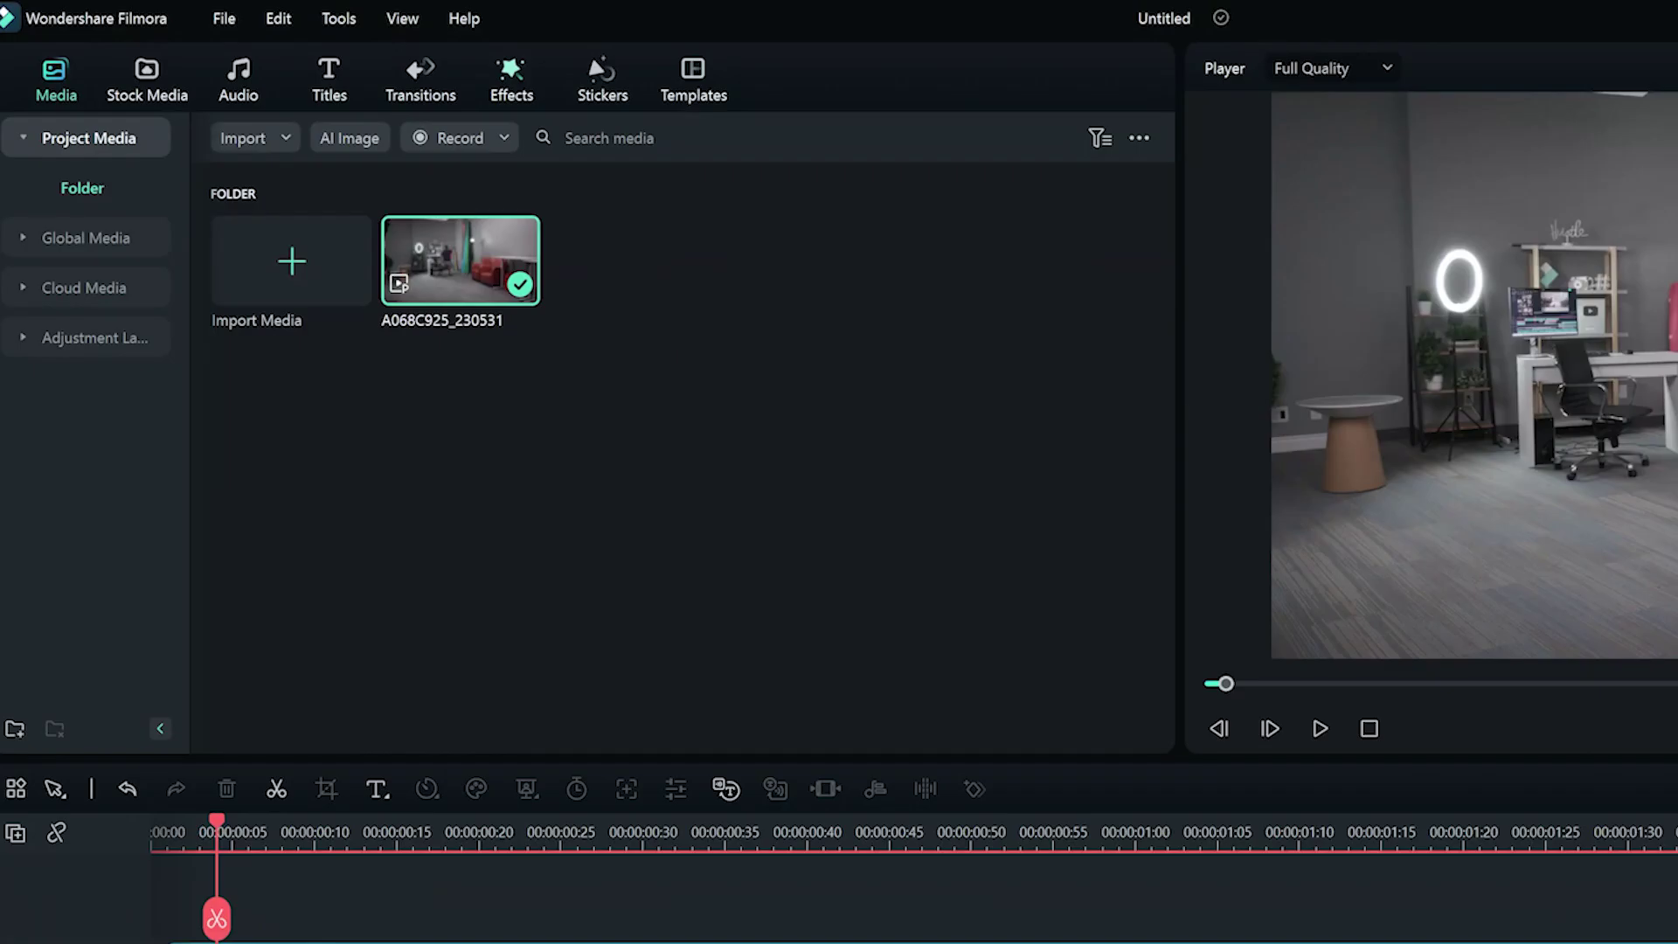
left_click(511, 81)
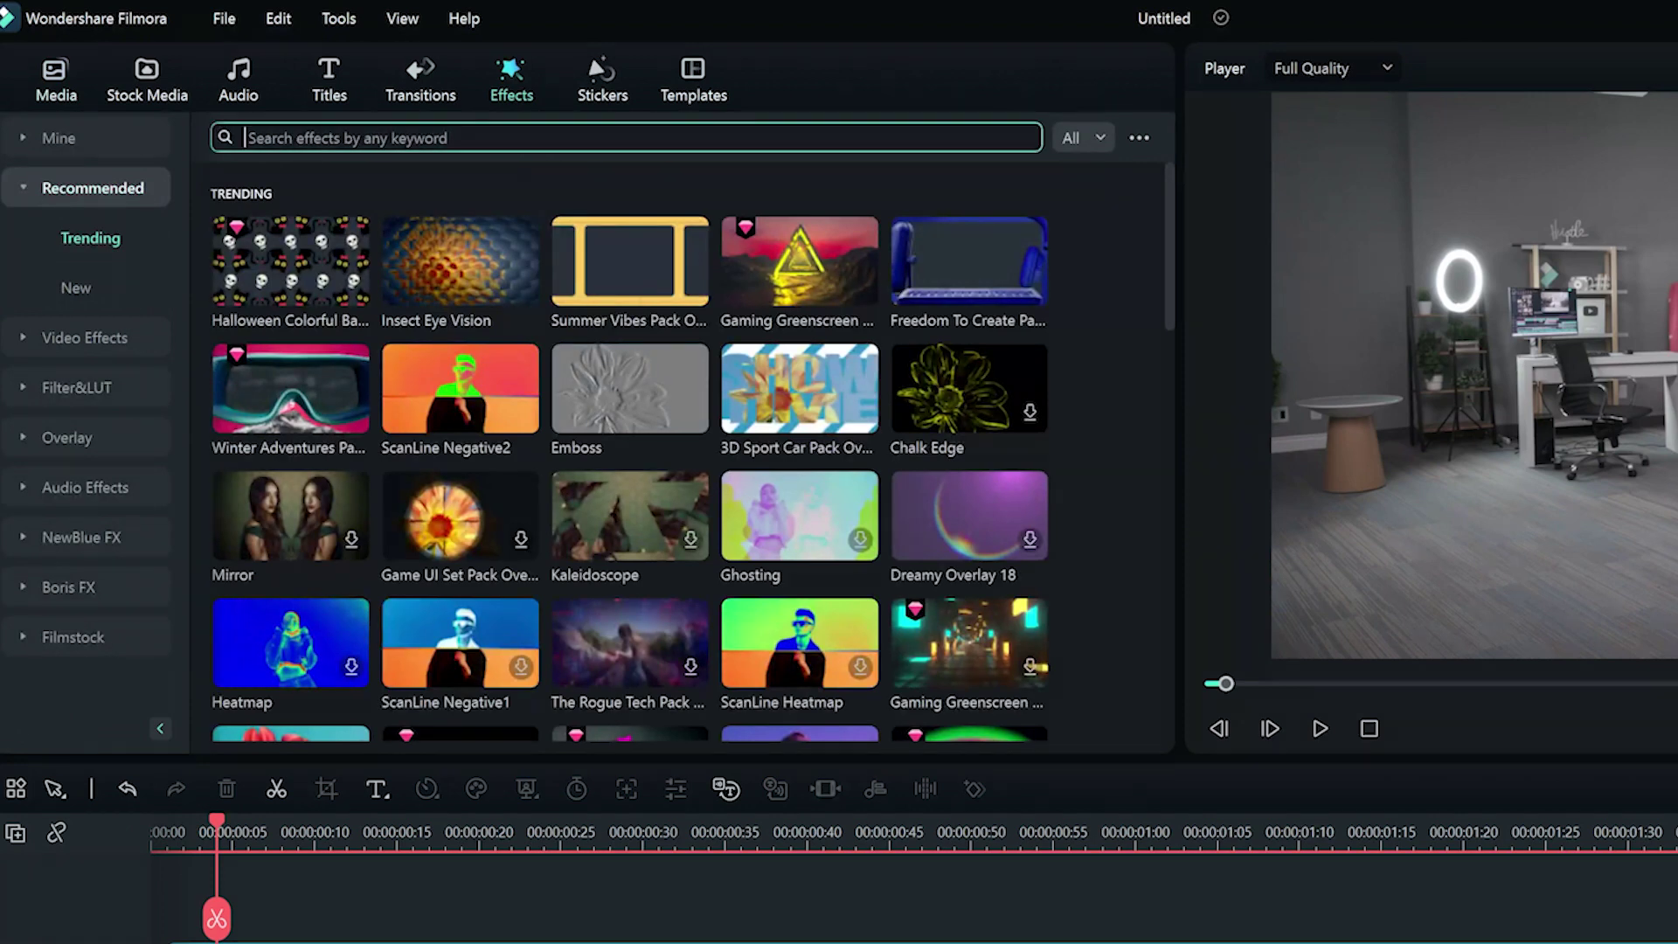
type("direction")
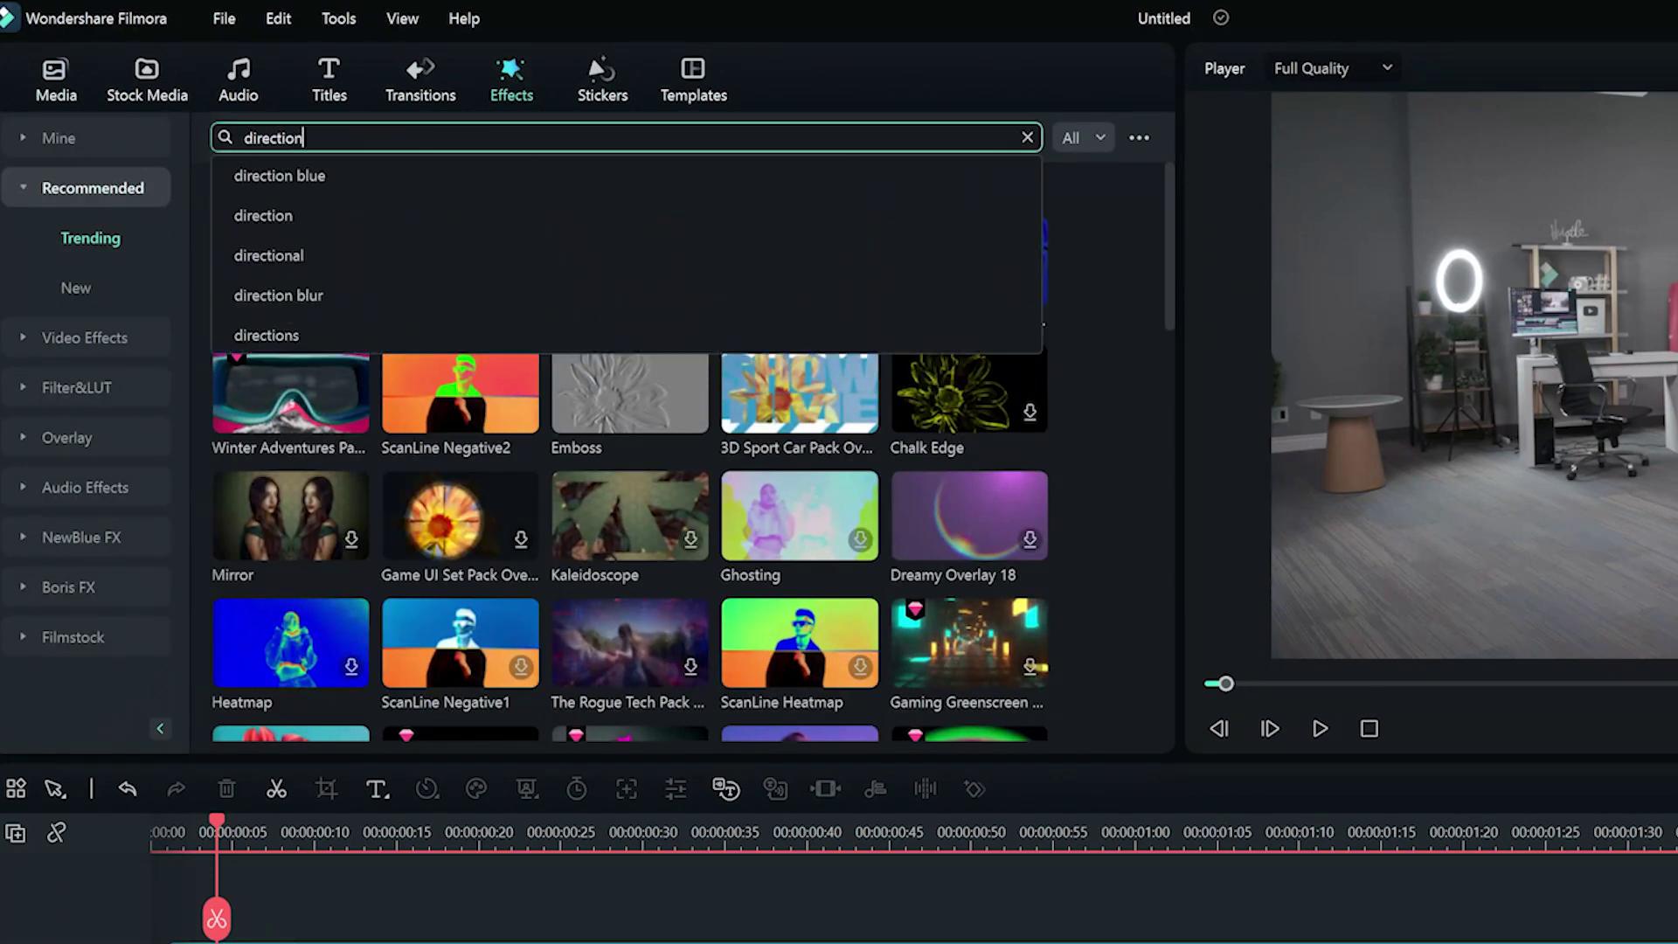
type("al blur")
key("Return")
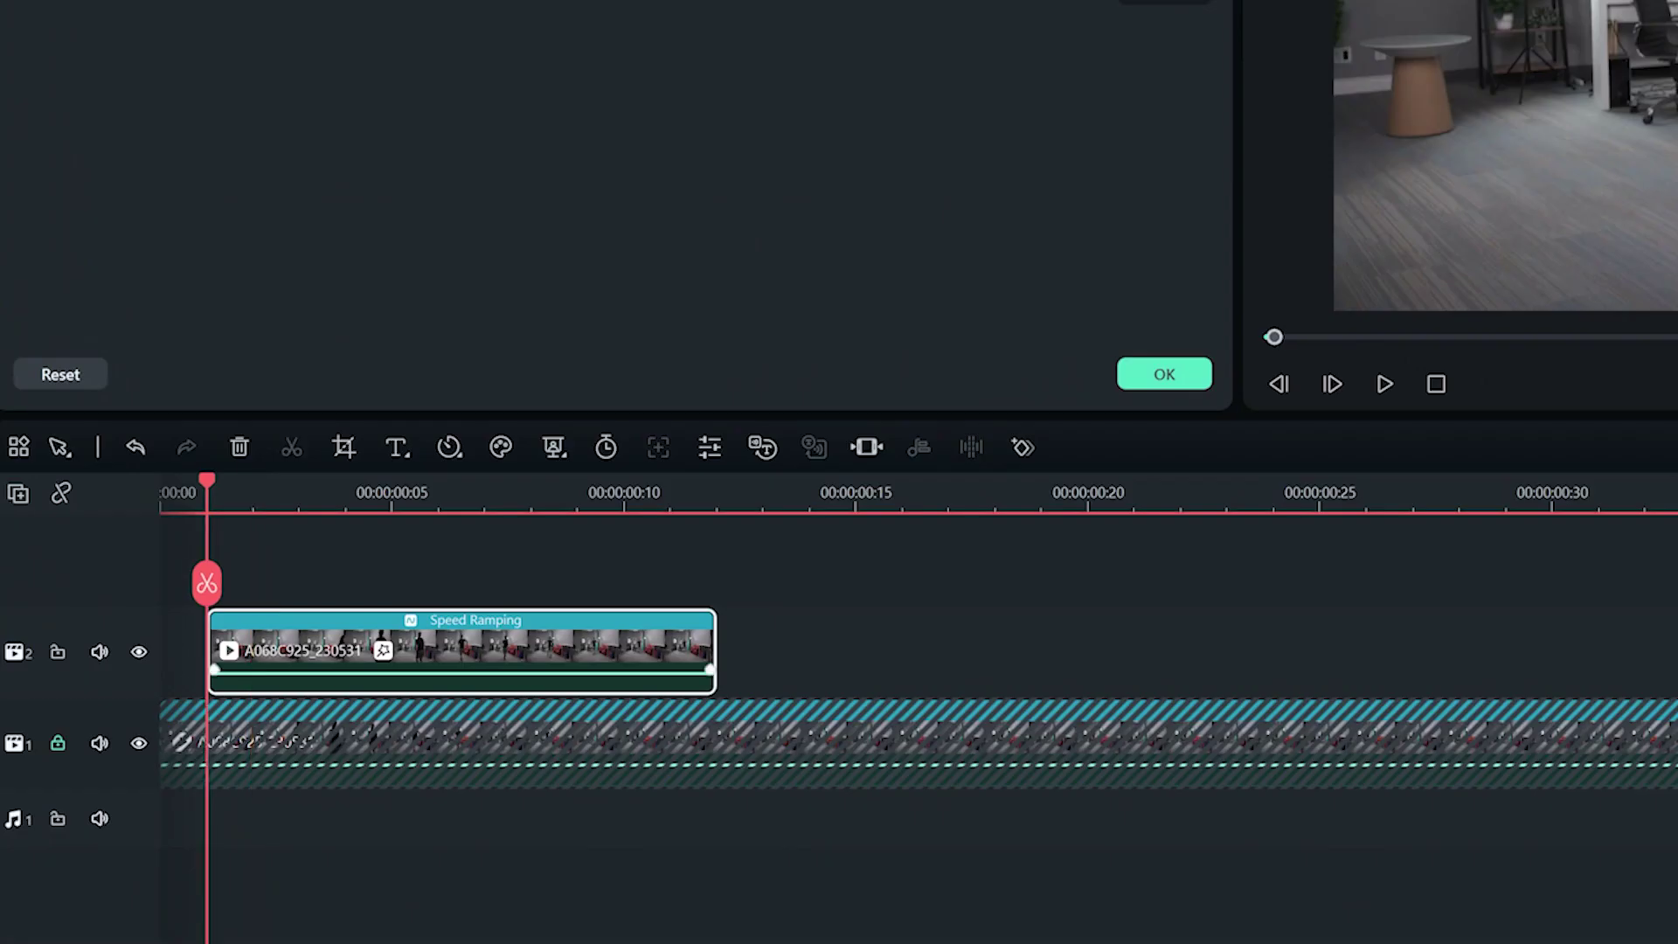
- Lock the top copy's track and paste a duplicate onto a new track, trimmed to 00:00:00:11
left_click(58, 651)
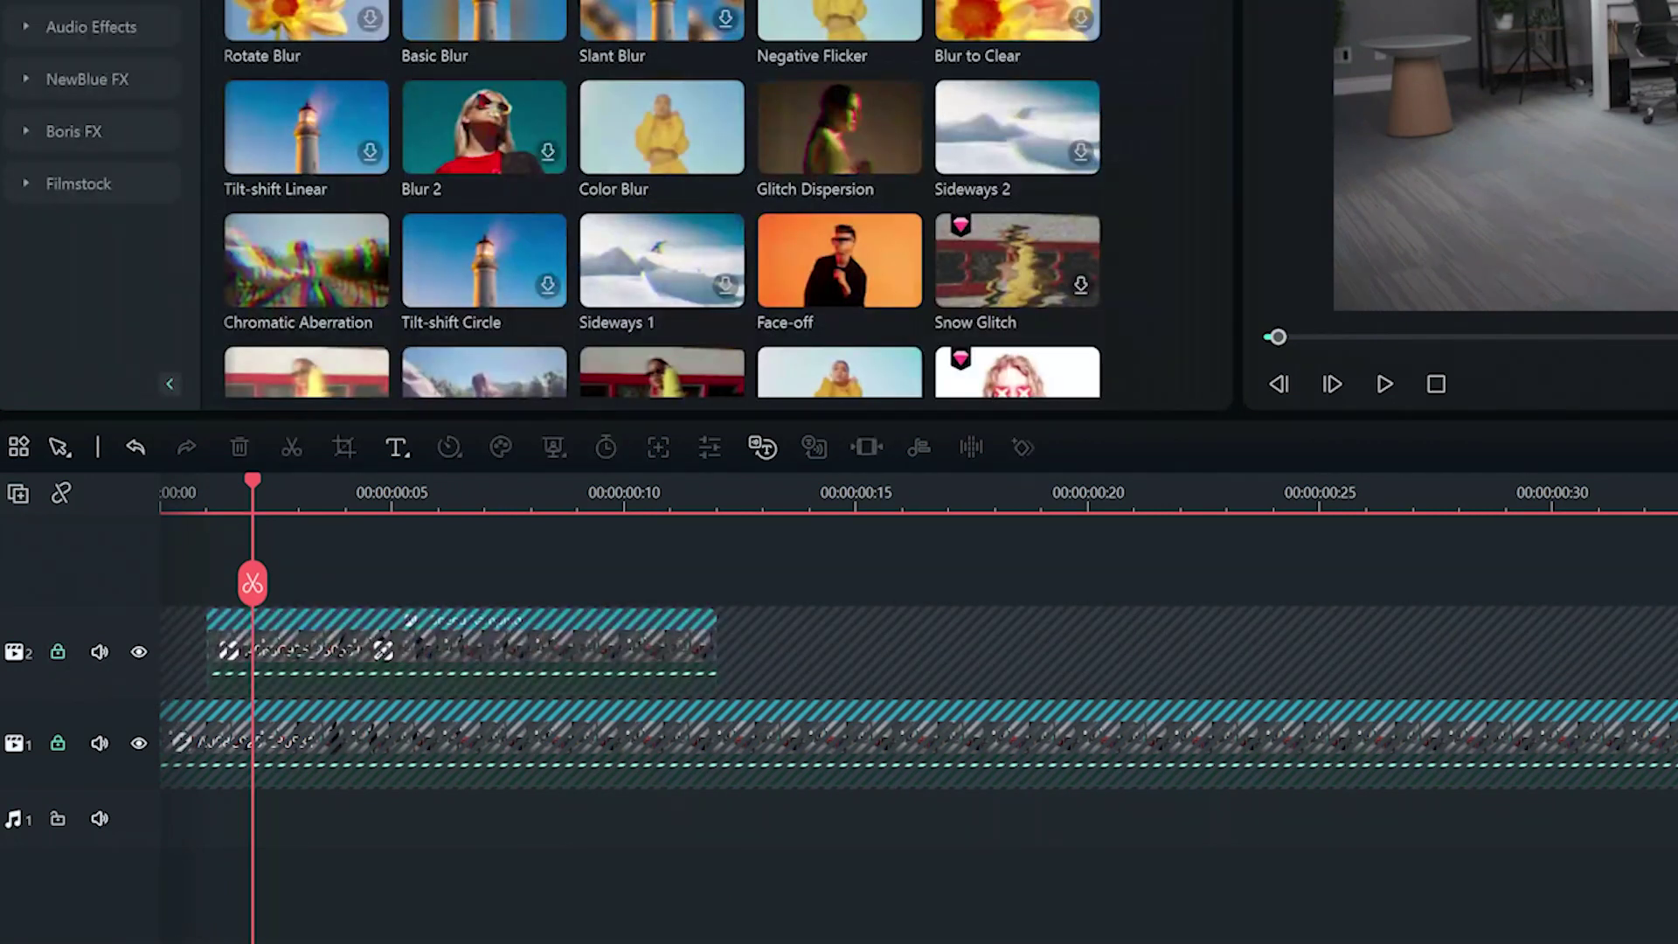
key("ctrl+v")
left_click_drag(759, 652, 670, 651)
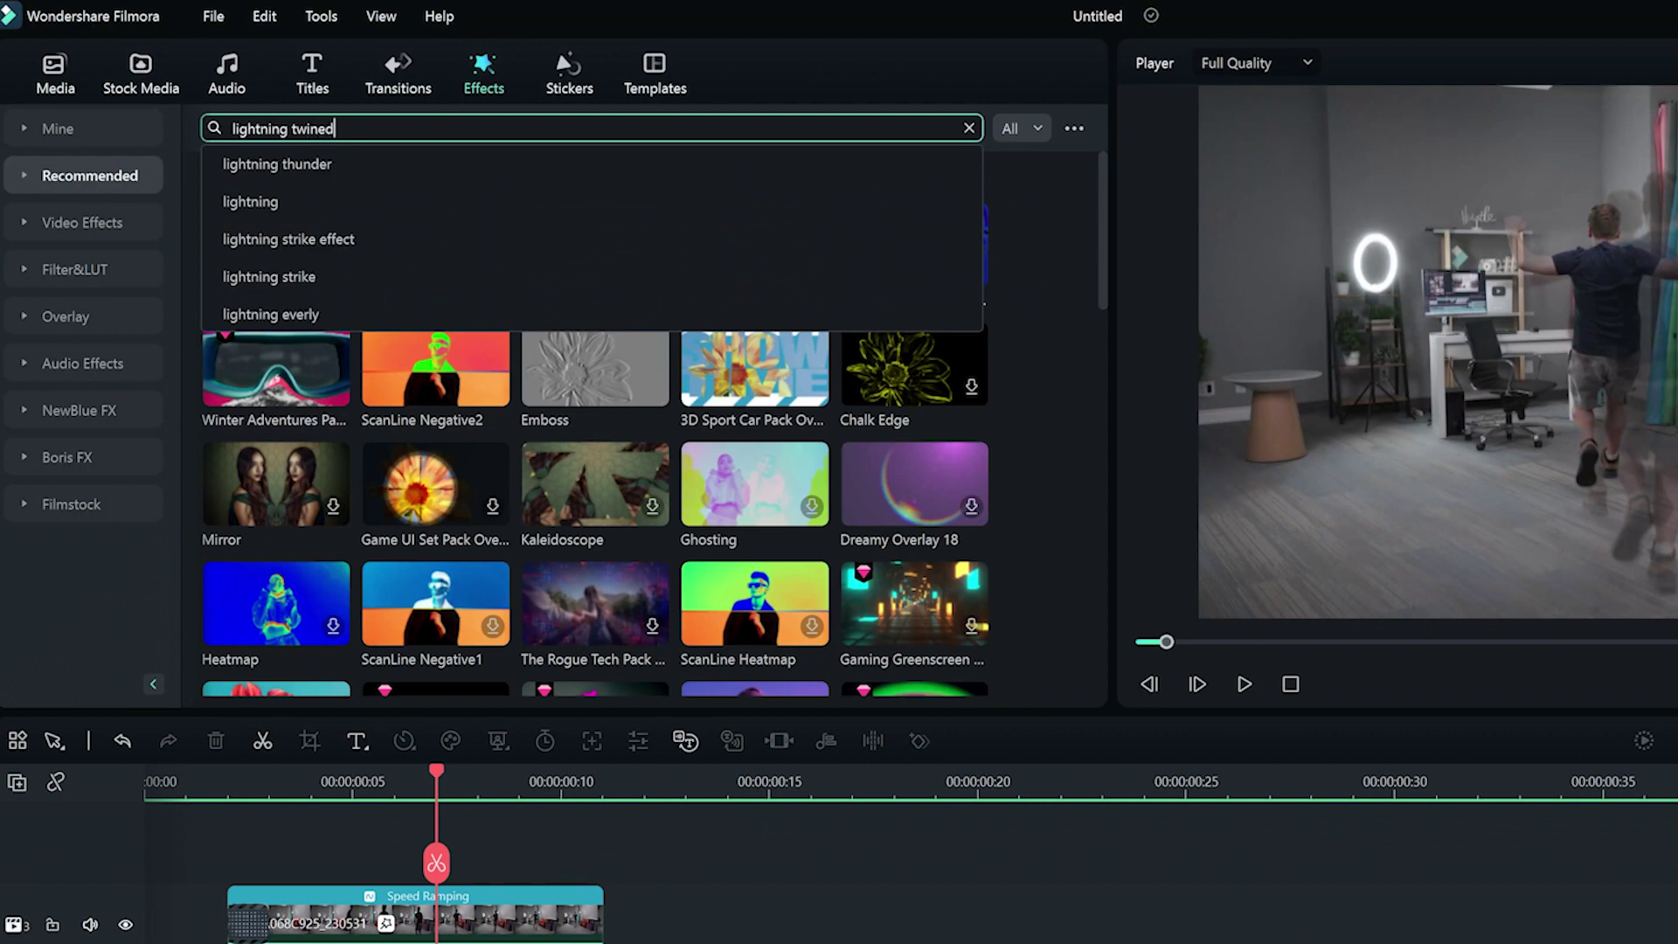
- Add the Lightning Twined effect and set its lightning colour to orange
key("Return")
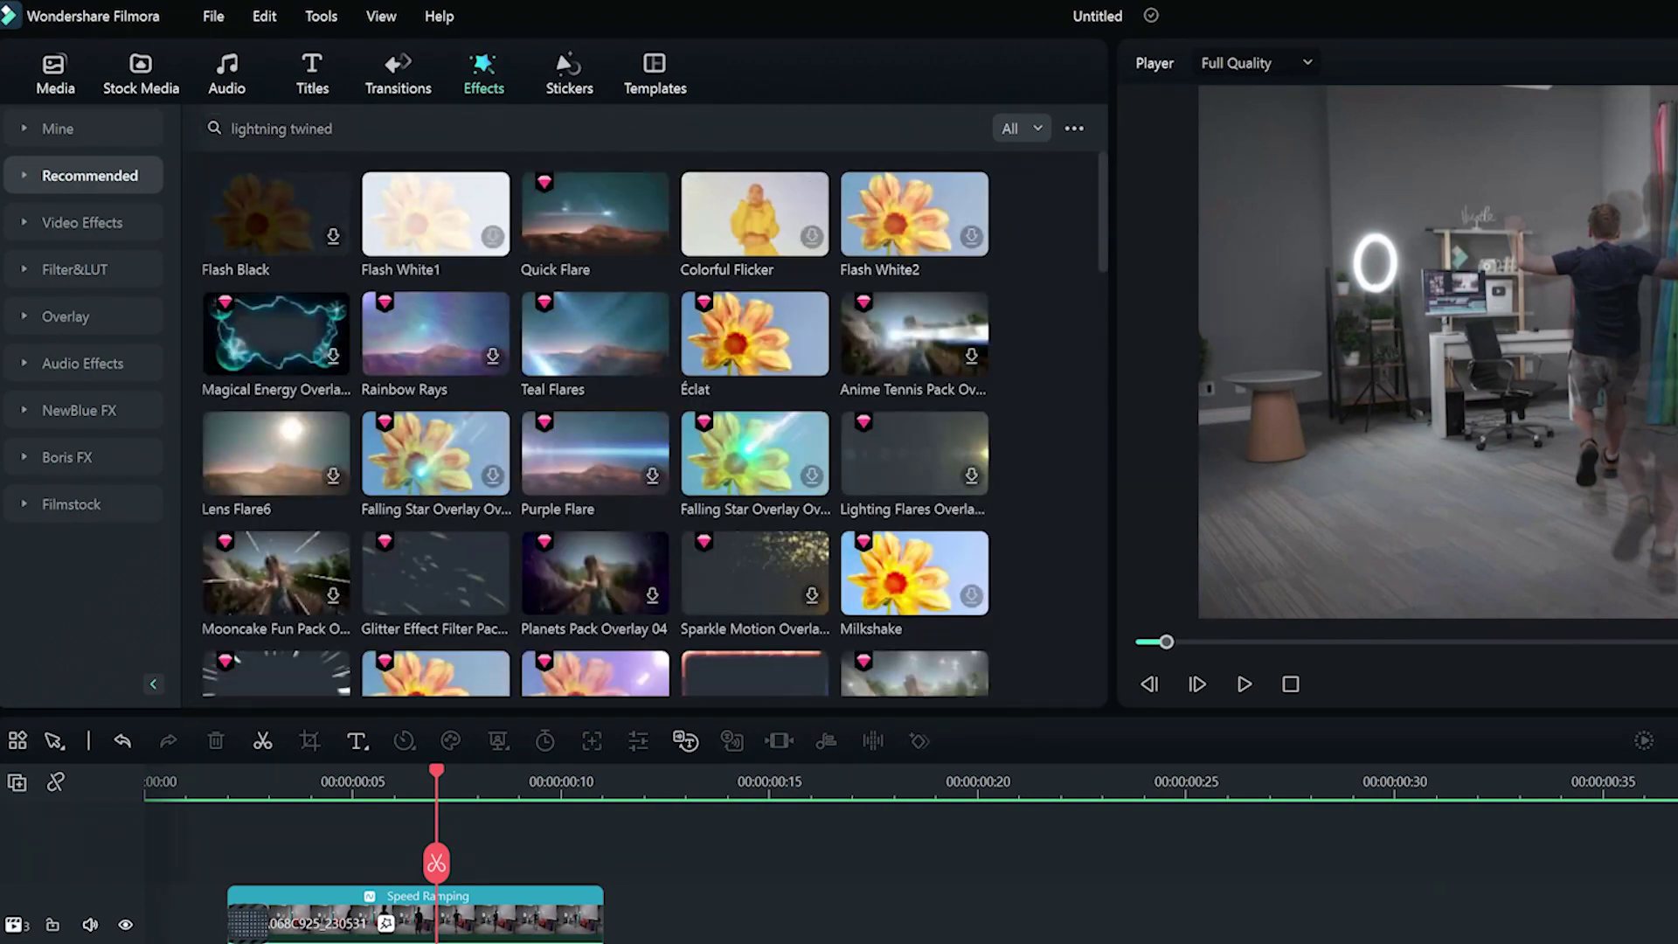
scroll(594, 429, "down", 9)
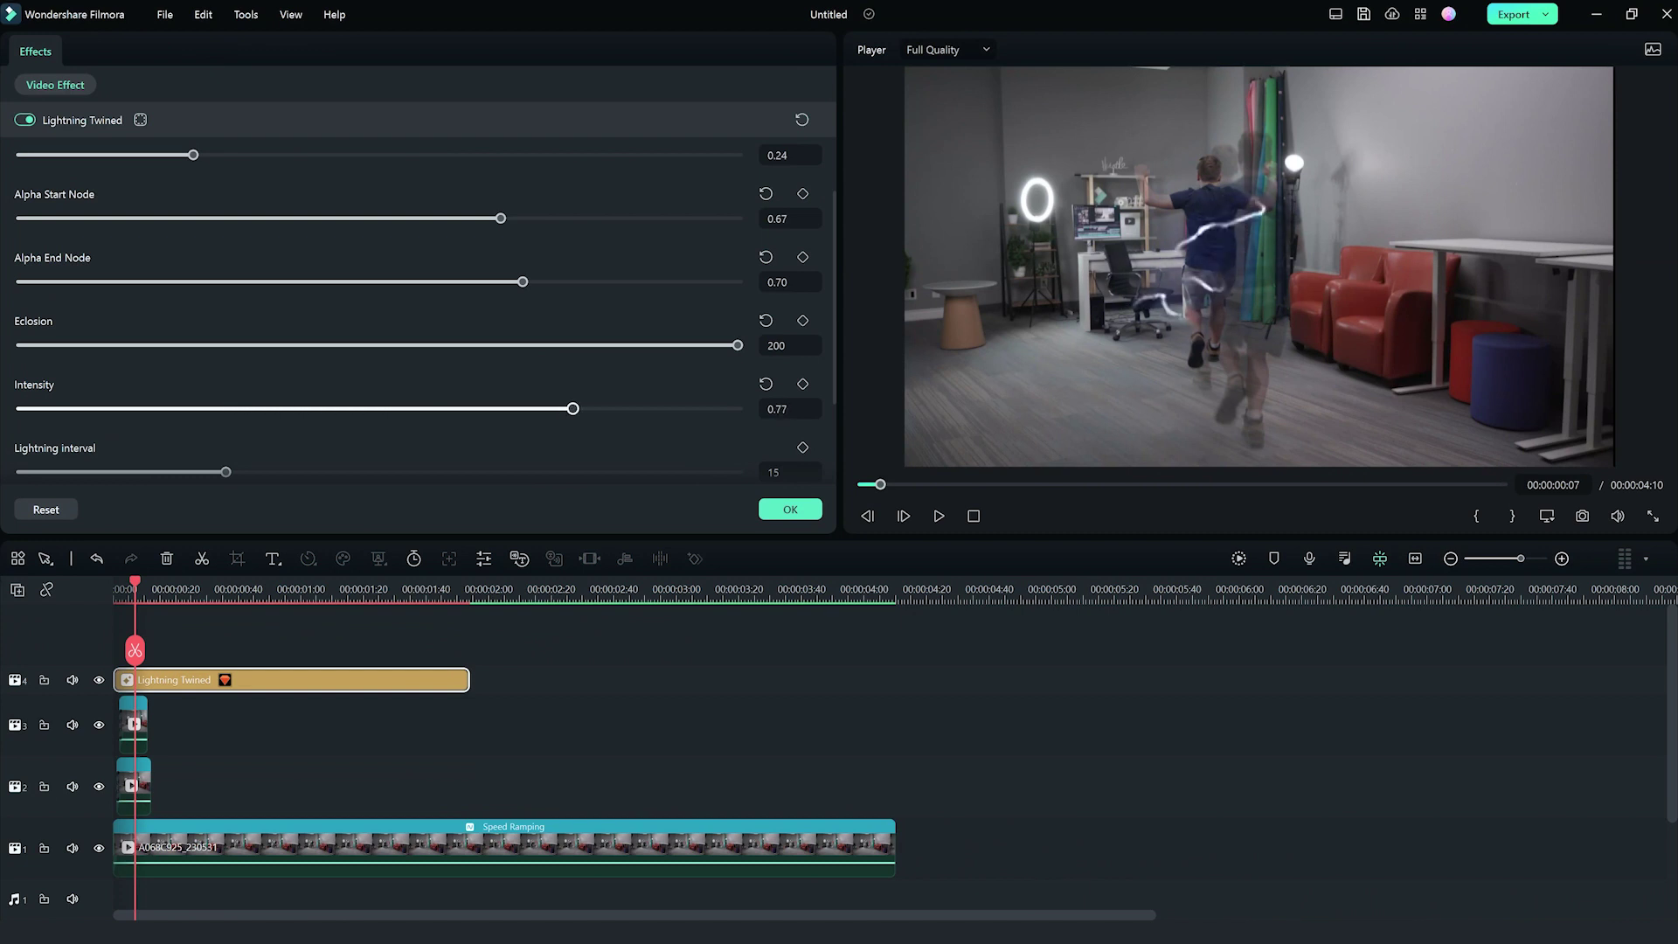
scroll(420, 310, "down", 3)
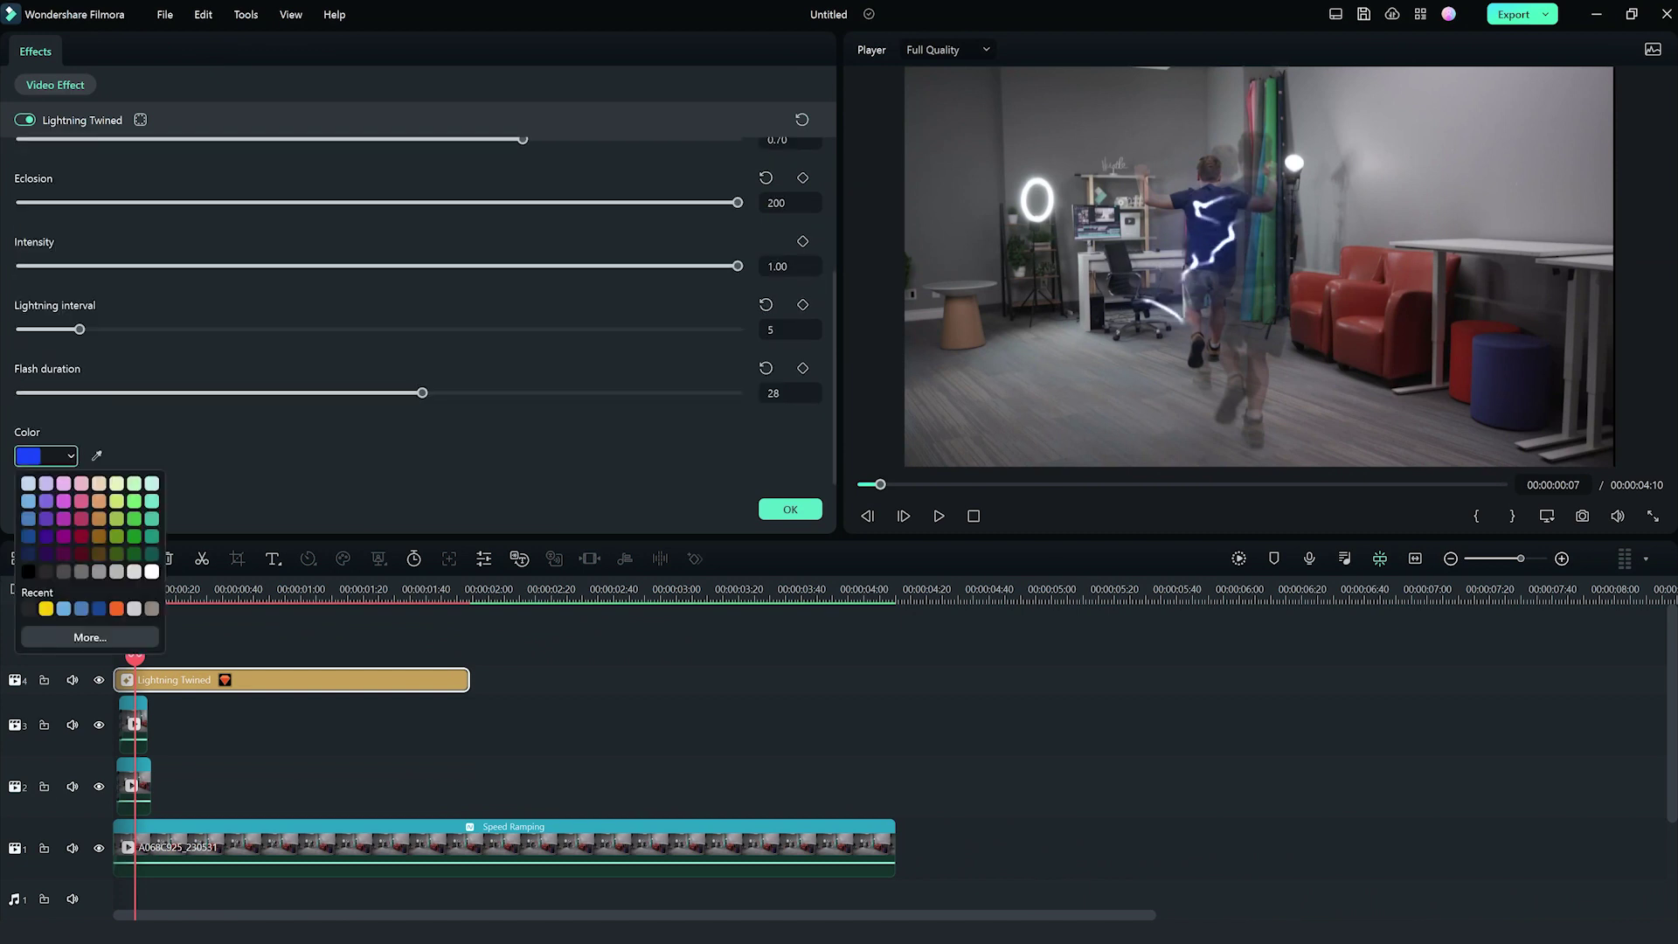
left_click(116, 608)
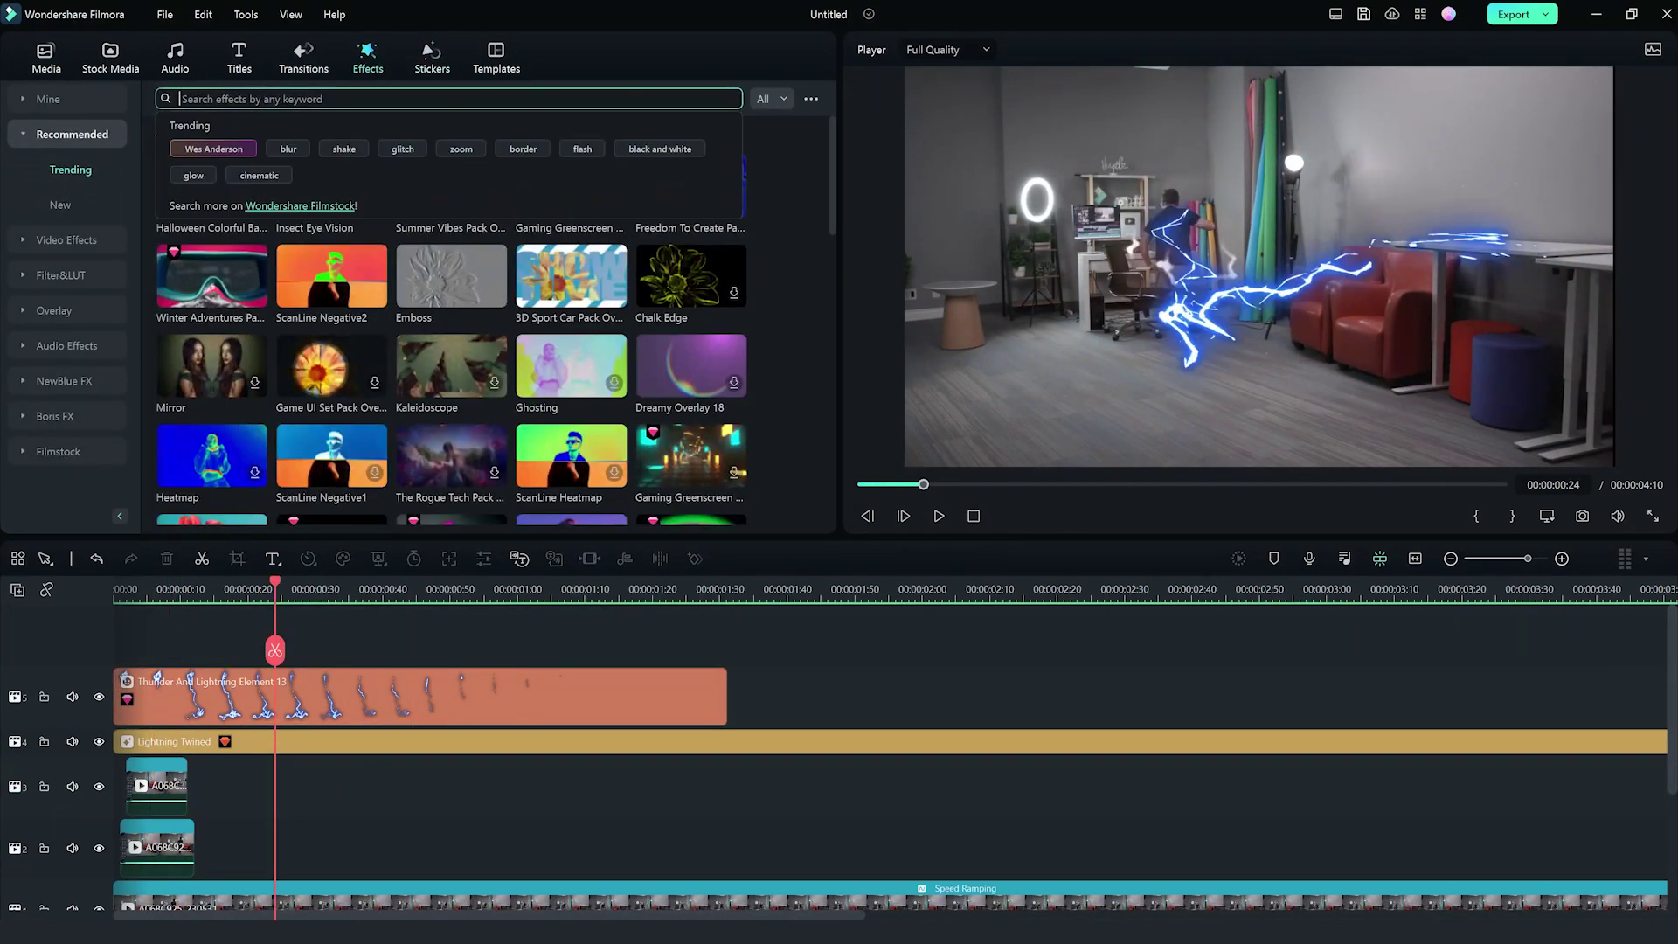
- Find the Extreme earthquake effect, trim it to under one second, and open its settings
type("e")
type("art")
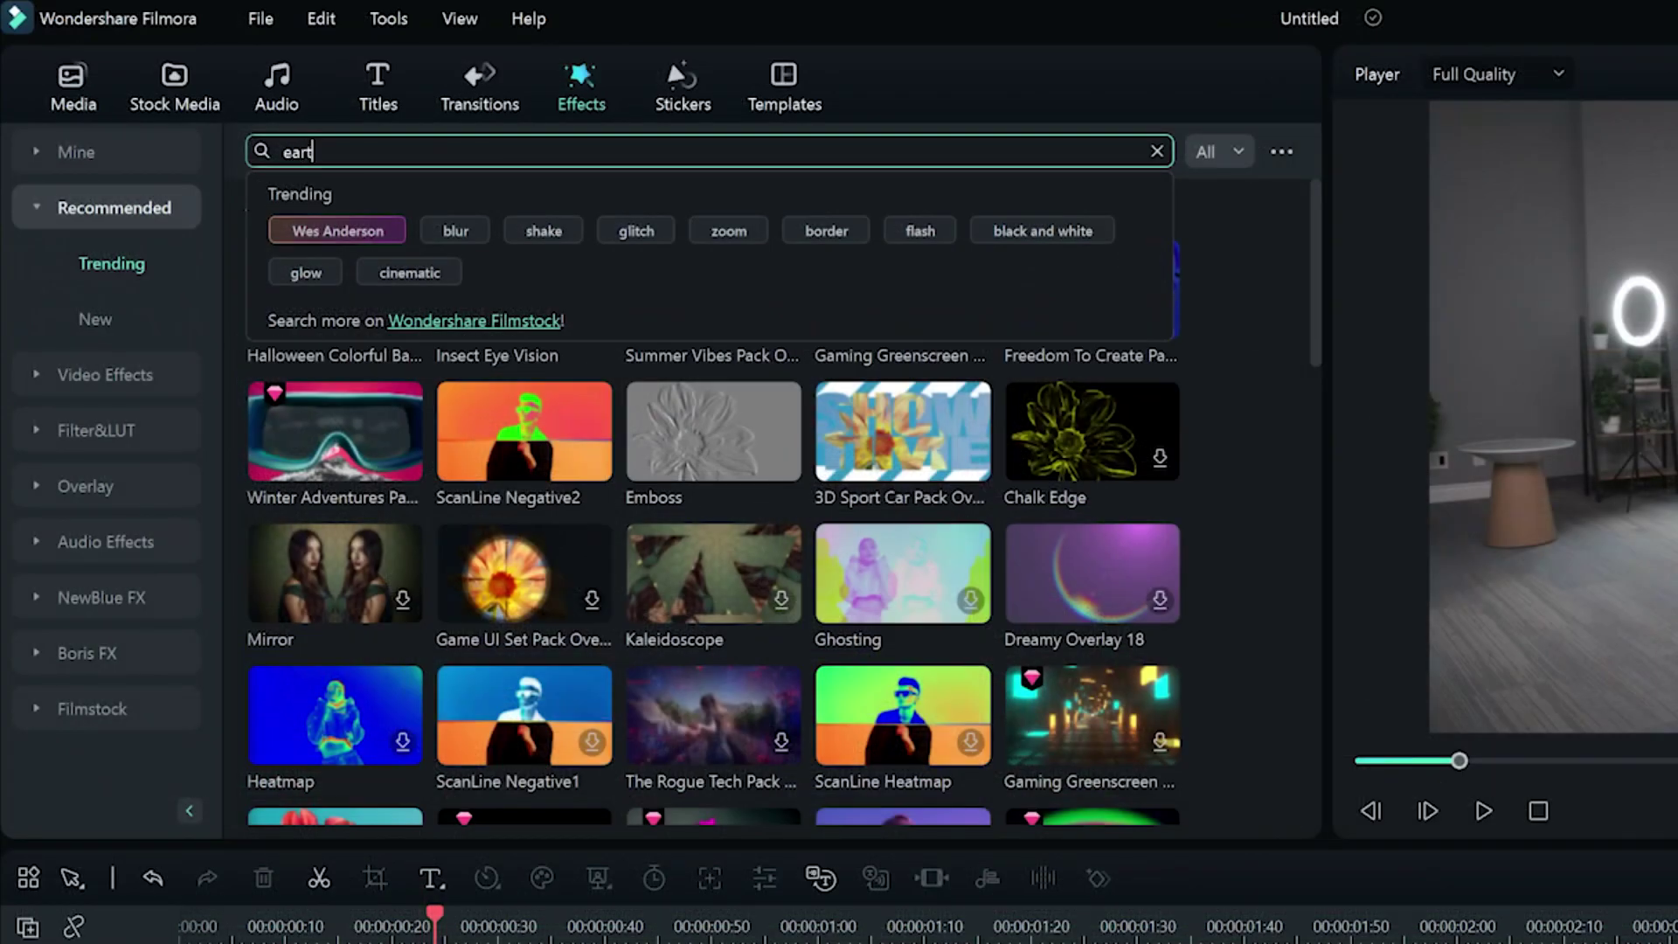
type("hquake")
key("Return")
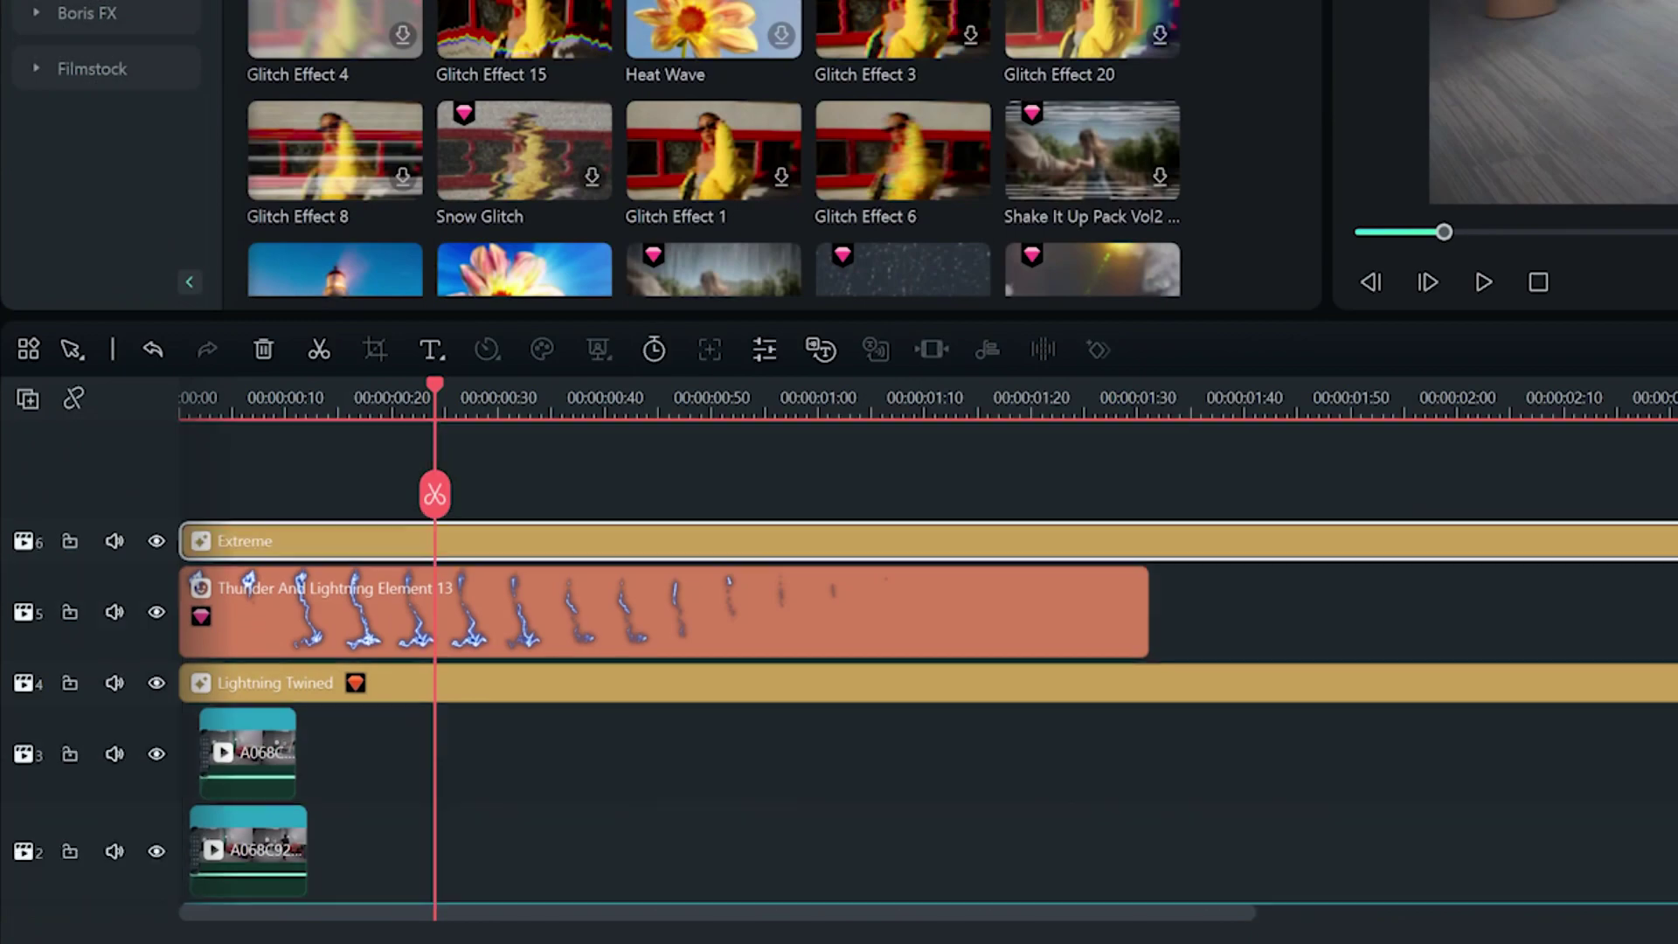
left_click_drag(1661, 541, 667, 540)
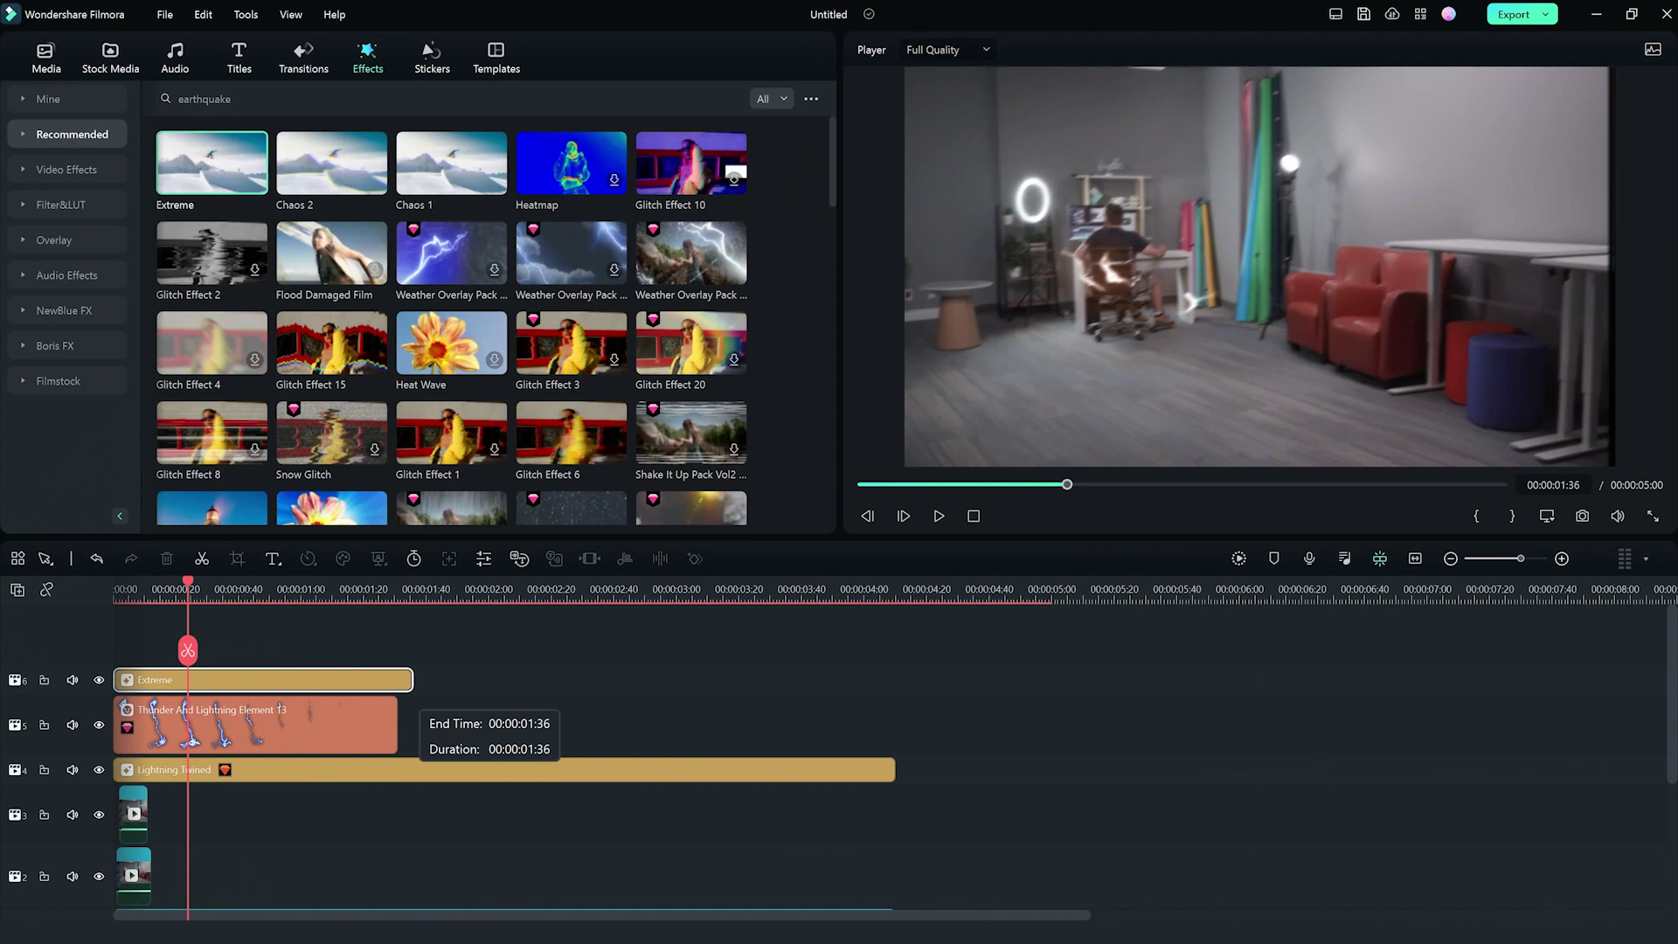
left_click_drag(422, 680, 308, 680)
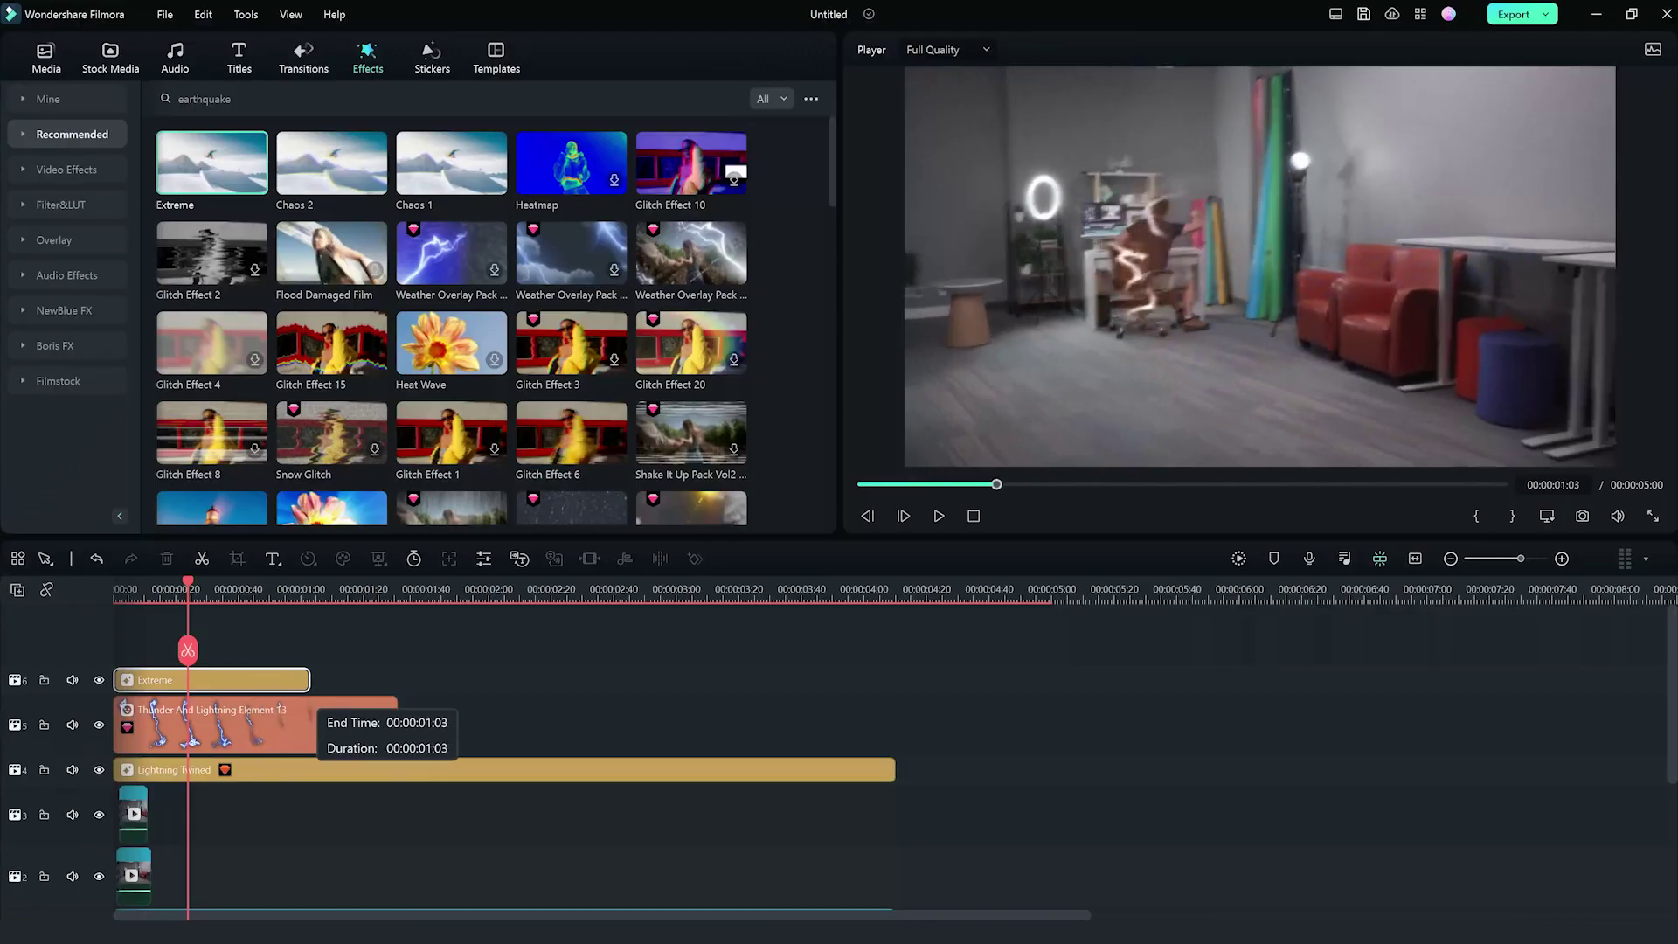
double_click(301, 680)
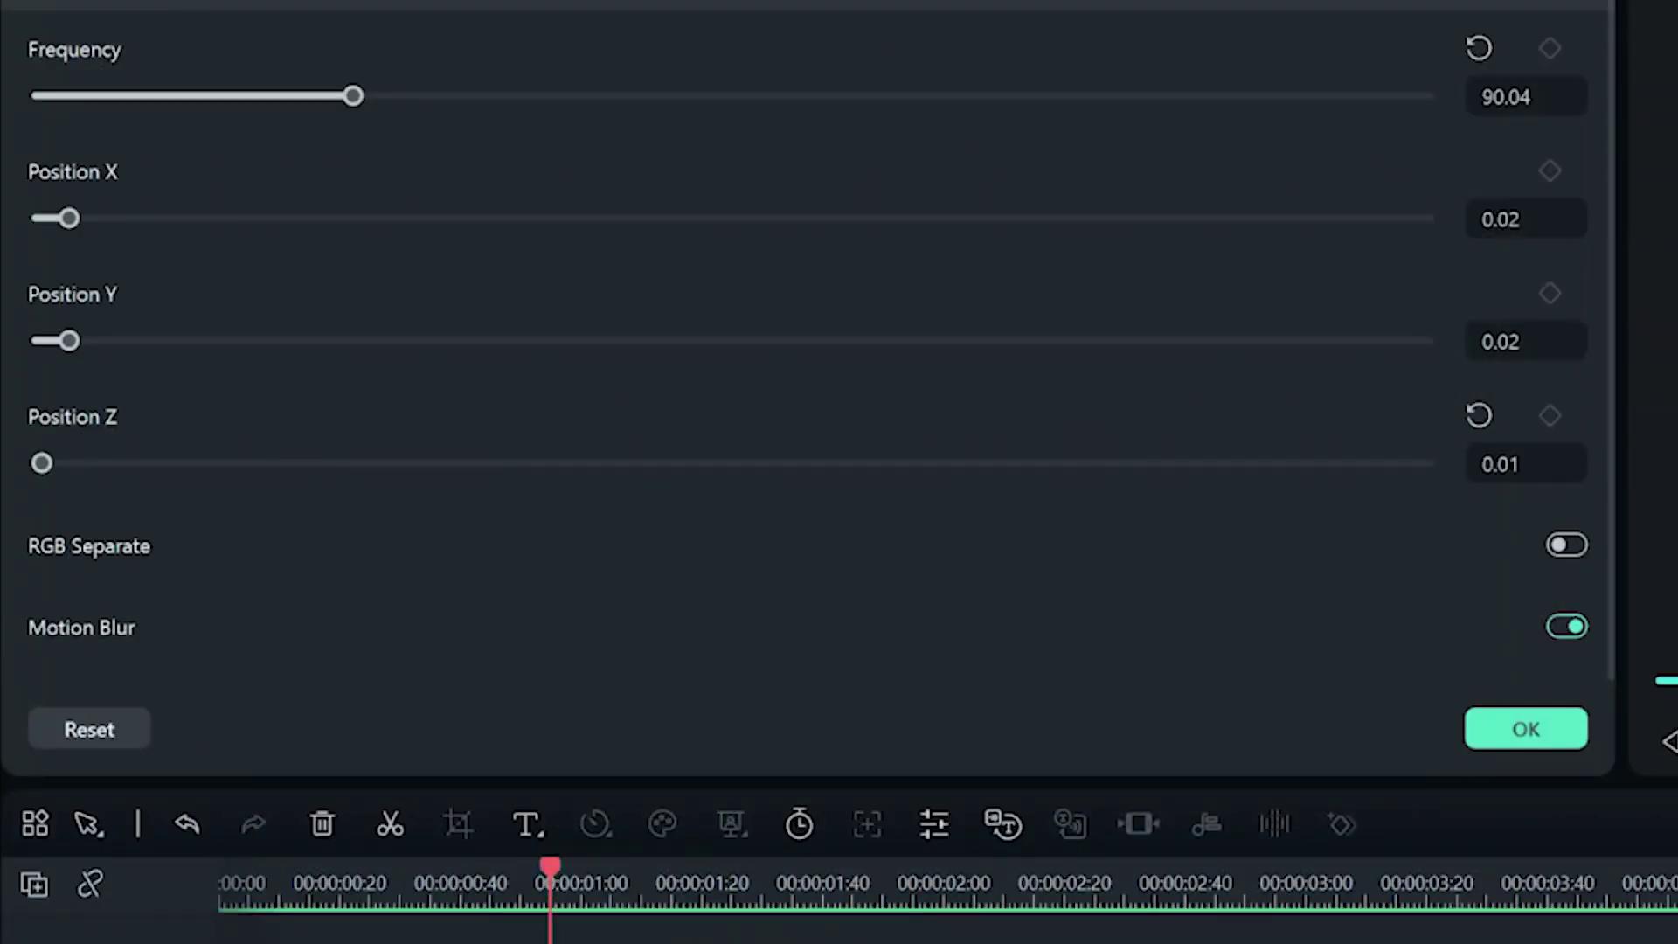
- Grade the adjustment layer with slightly raised brightness and the Walking Dead LUT
key("Return")
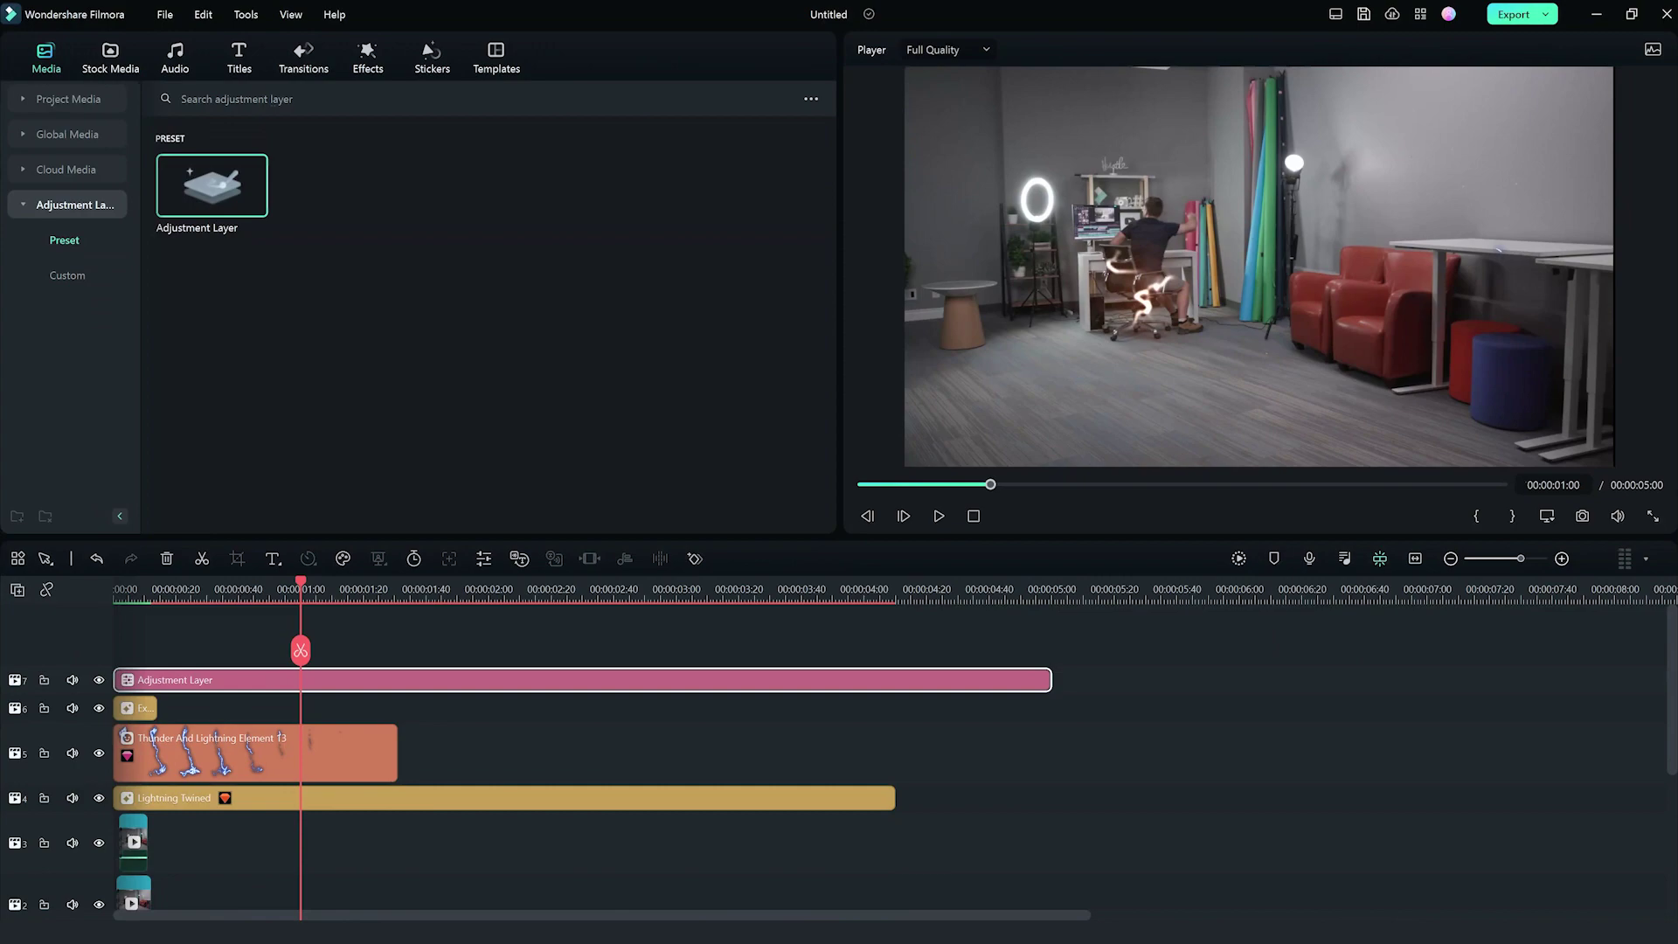
double_click(577, 681)
left_click(98, 52)
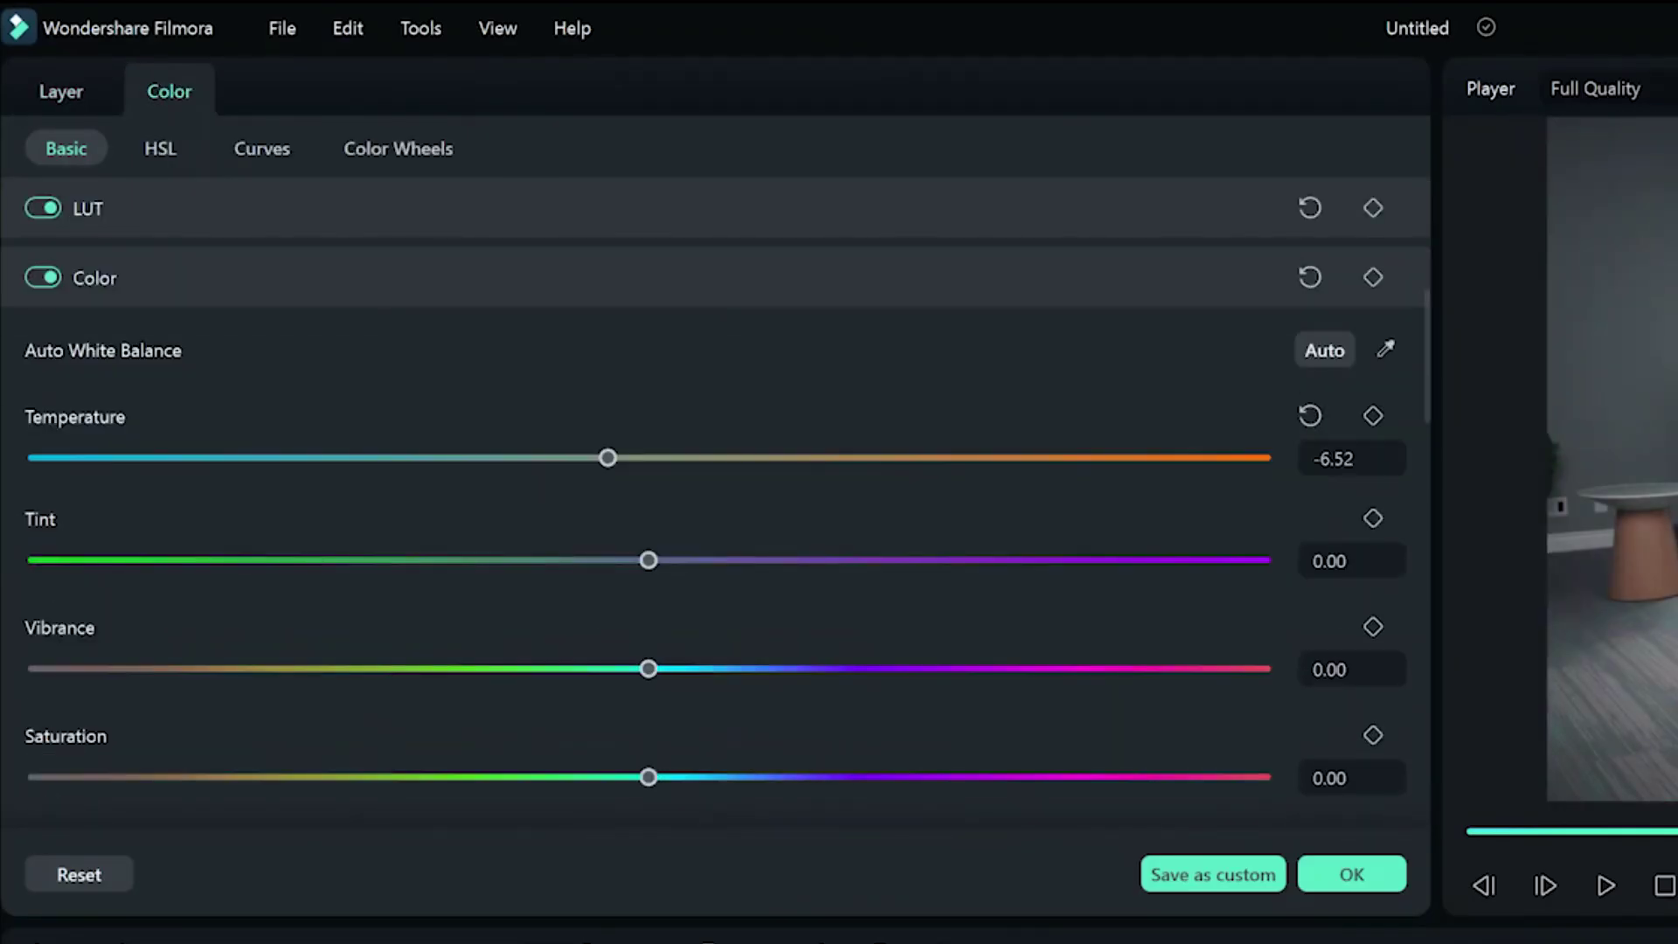
scroll(715, 524, "down", 3)
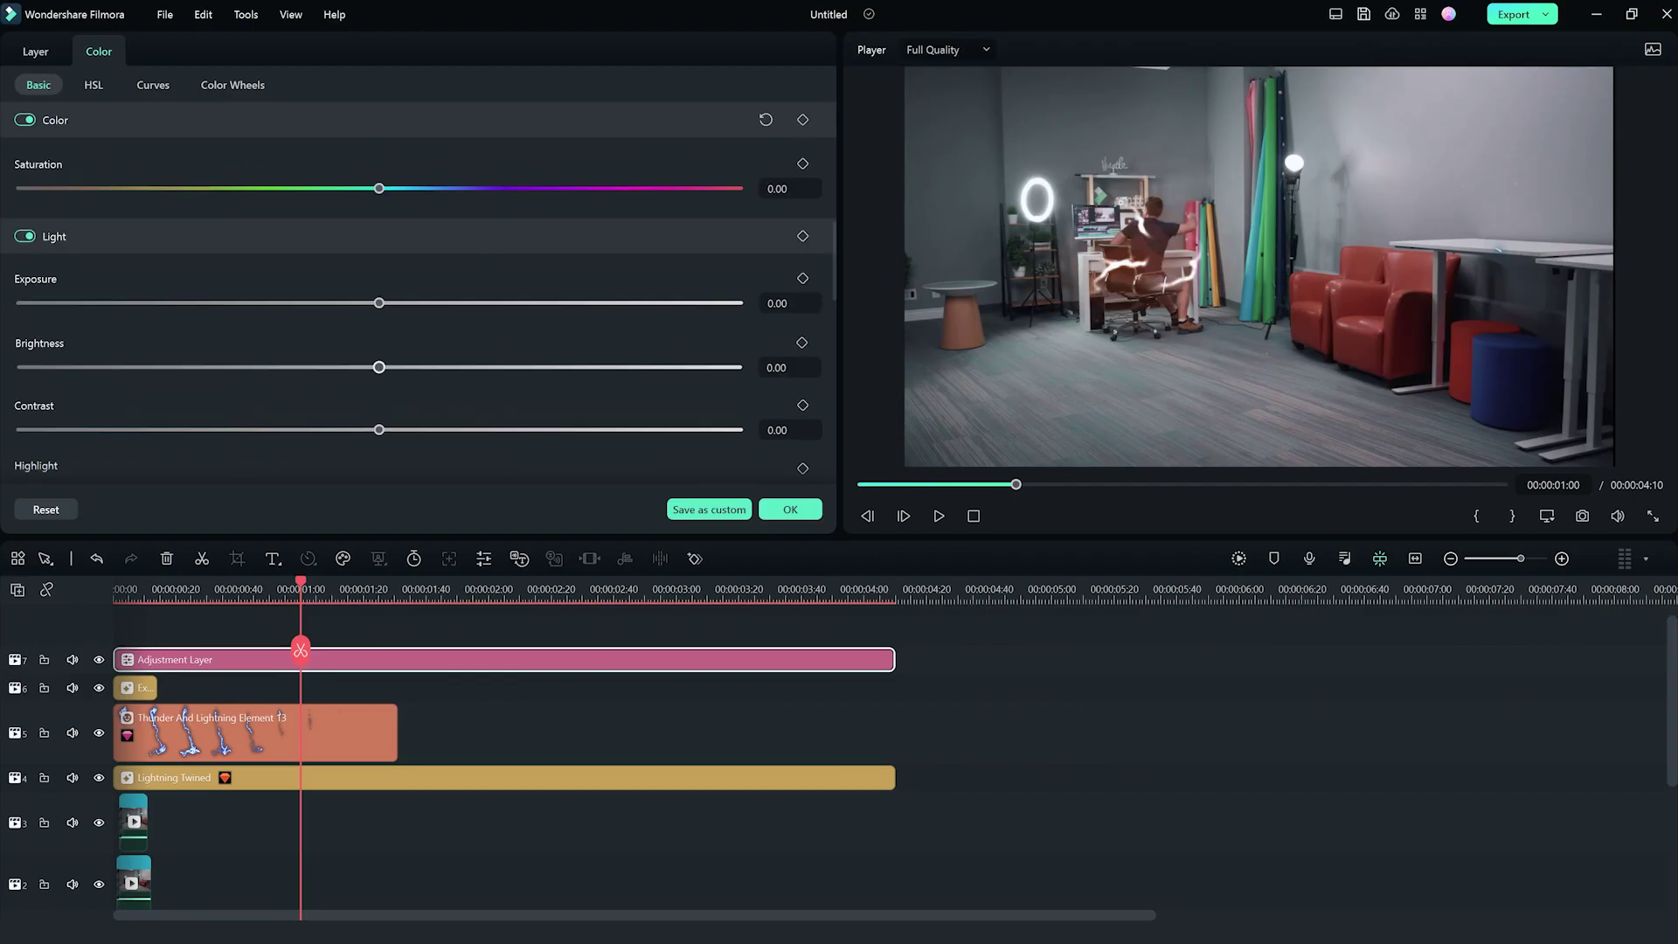
left_click_drag(379, 367, 421, 367)
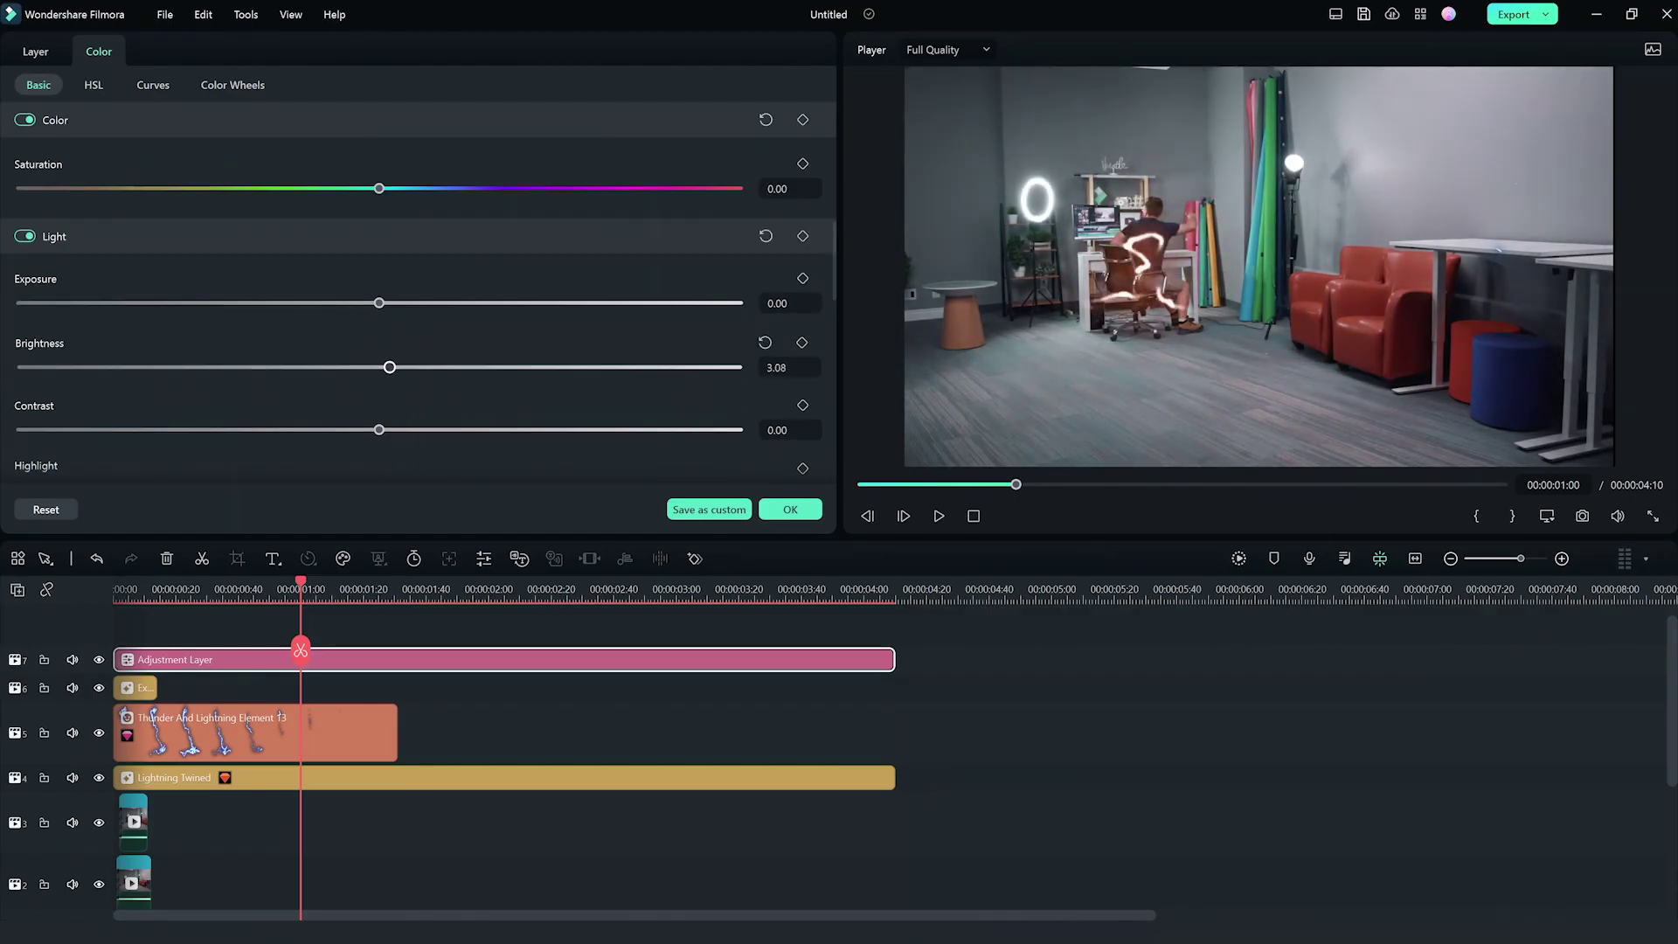
left_click_drag(390, 368, 384, 367)
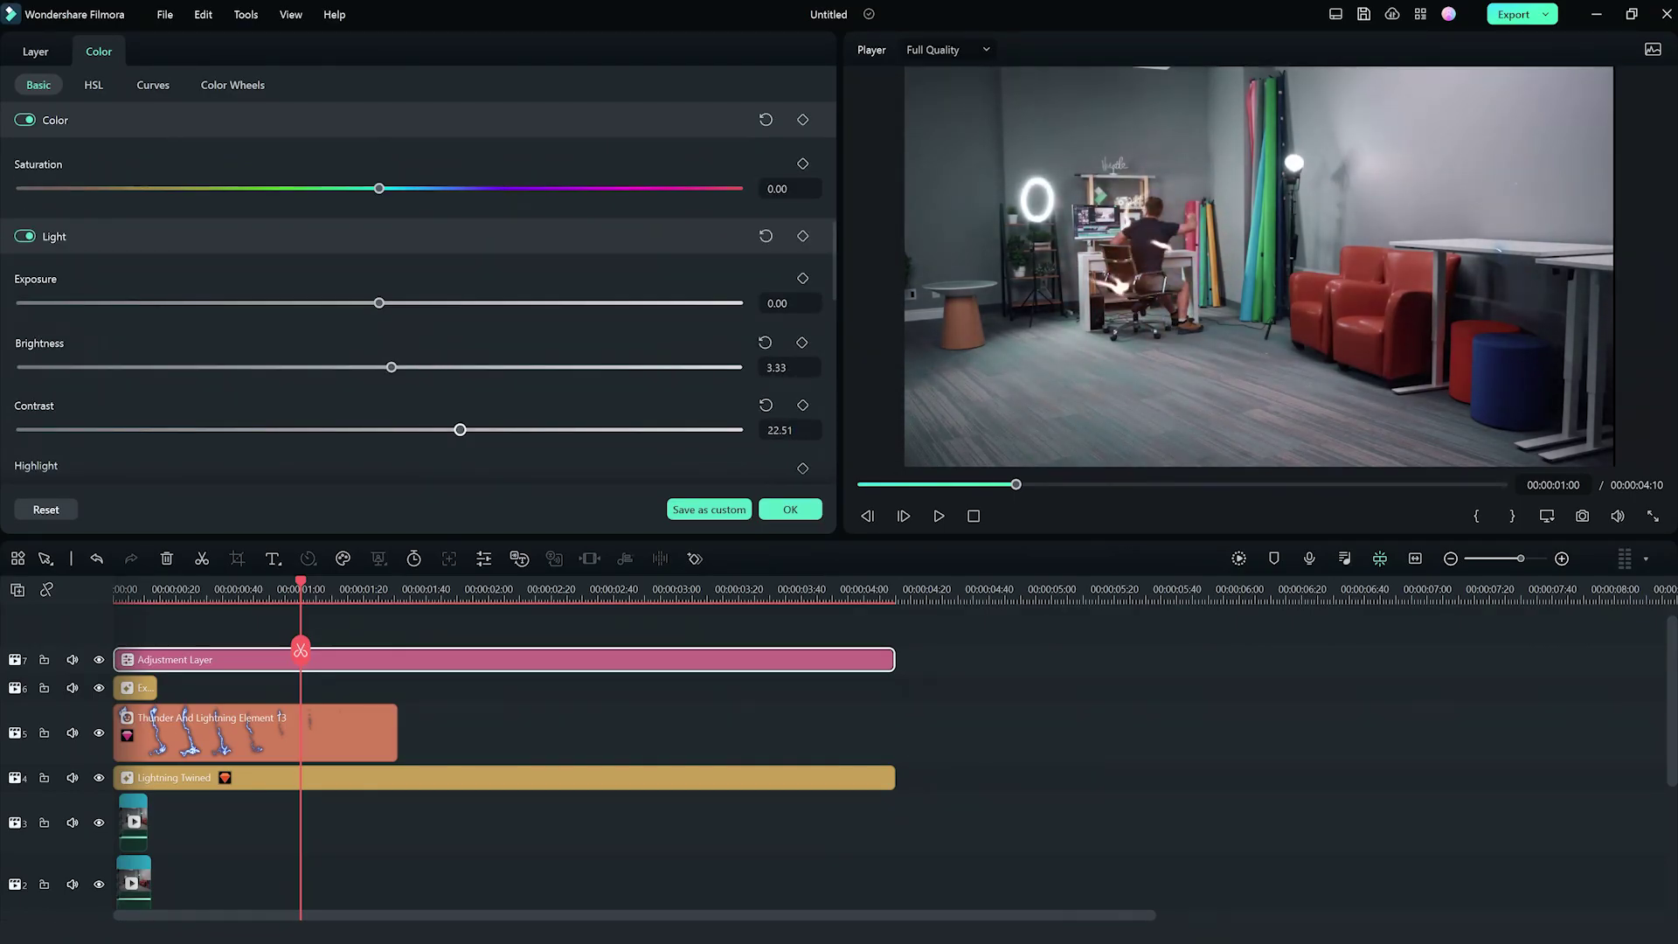
scroll(418, 311, "down", 3)
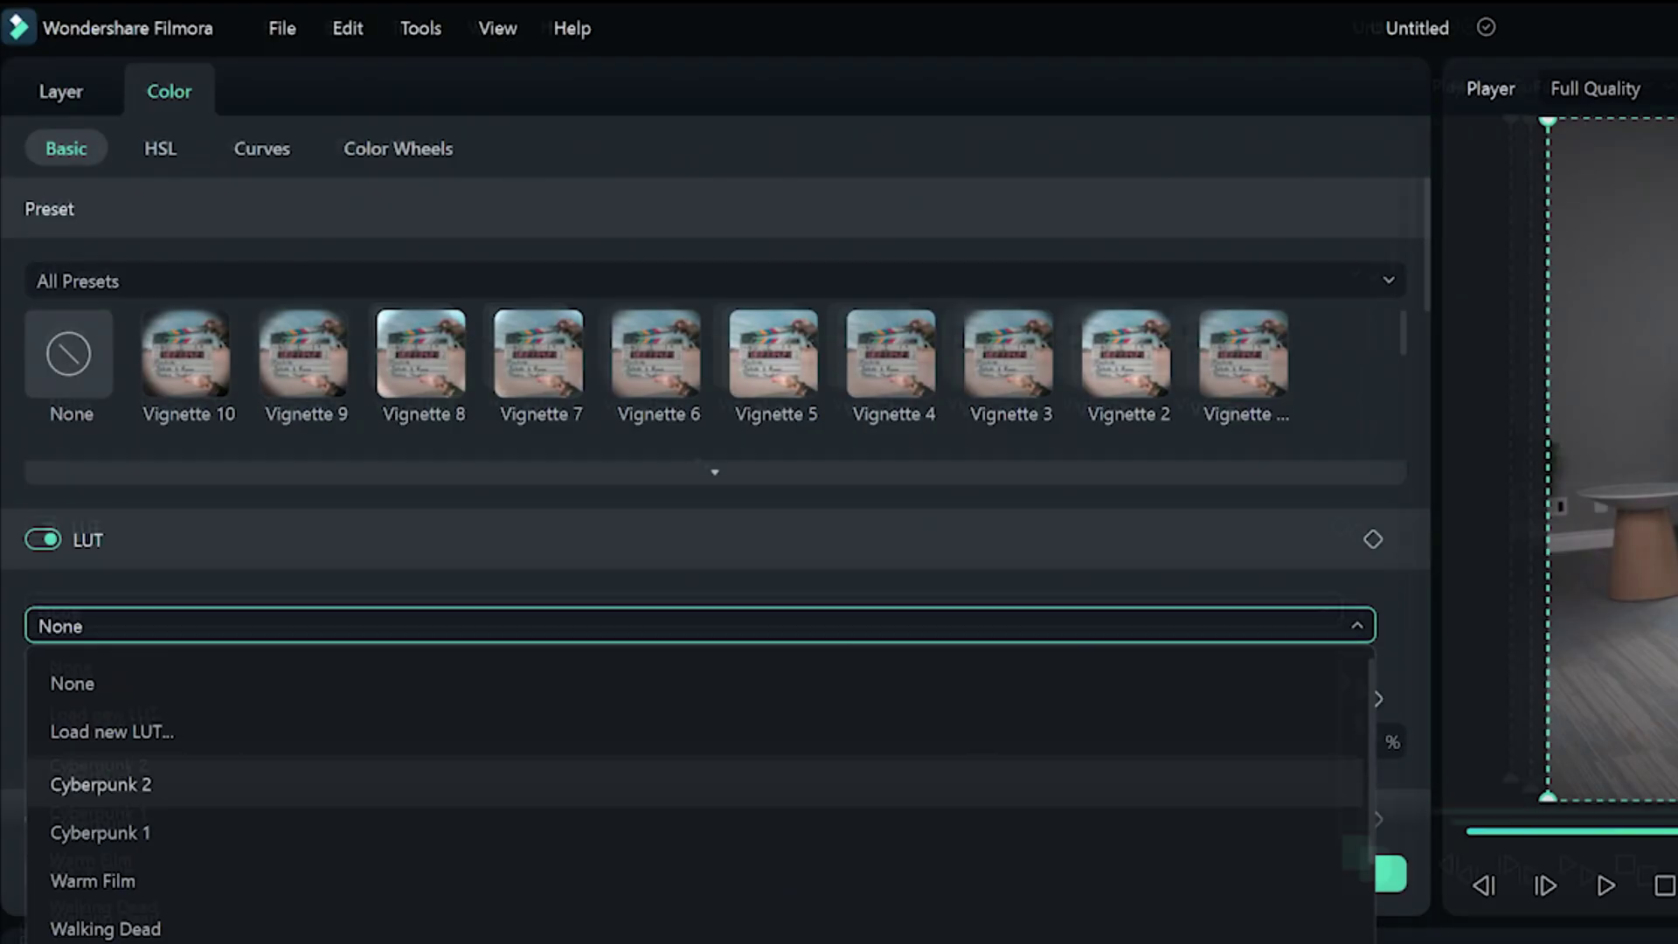
left_click(65, 538)
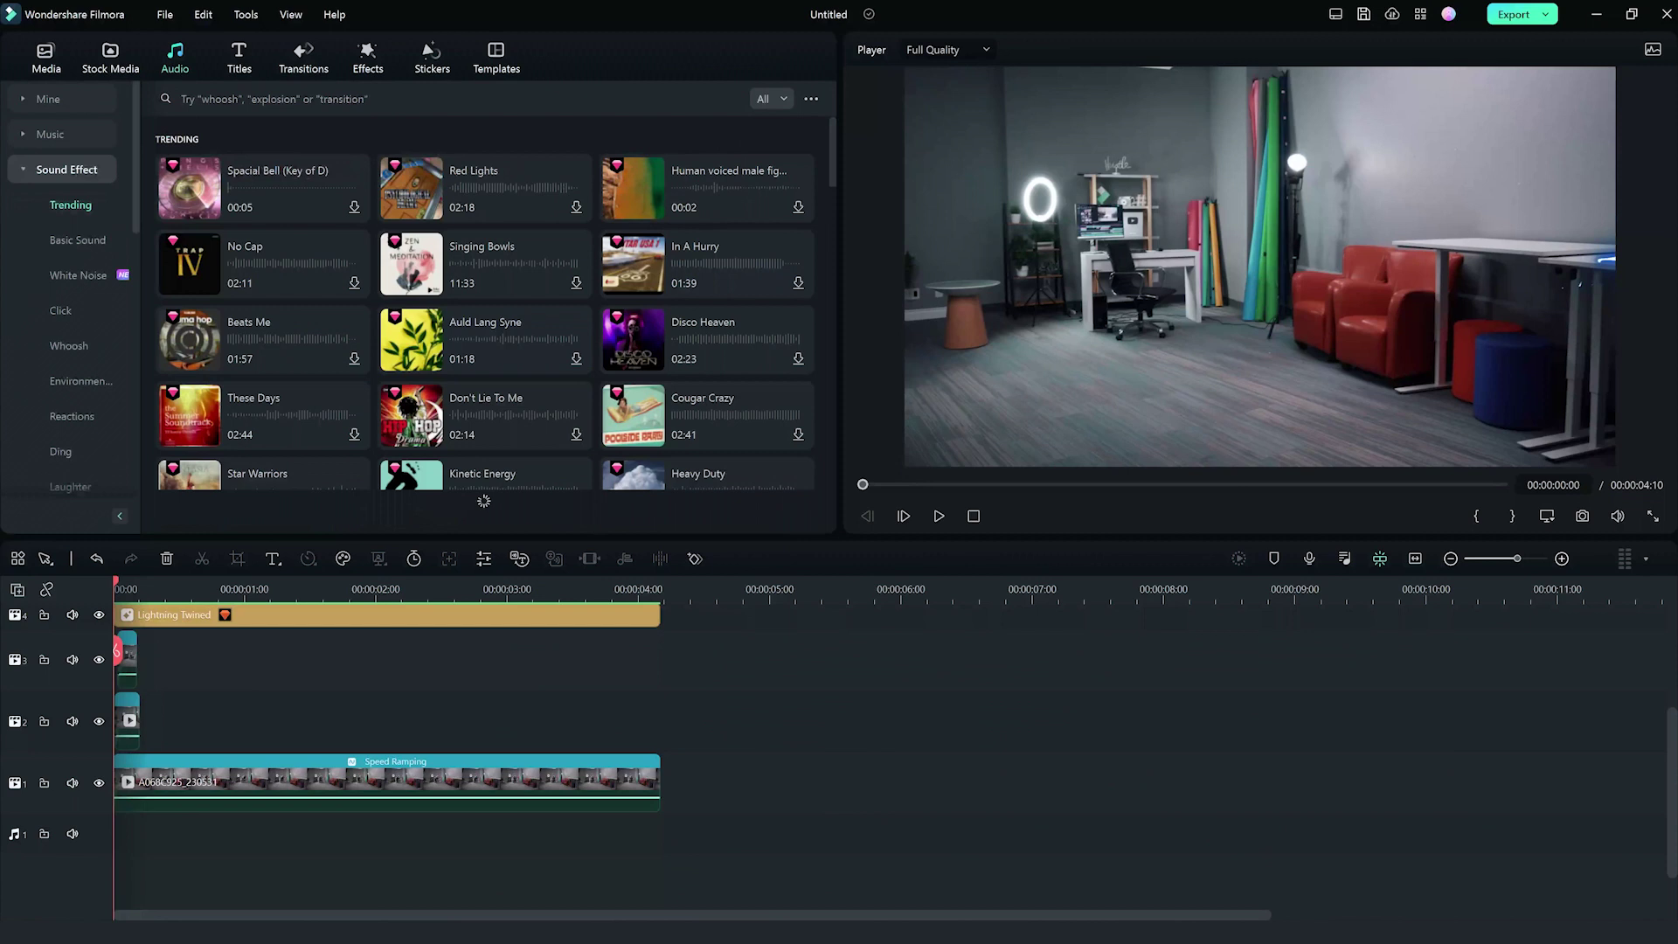
- Place a 'whoosh' sound effect at the start of audio track 1 and play back the edit
left_click(180, 99)
type("w")
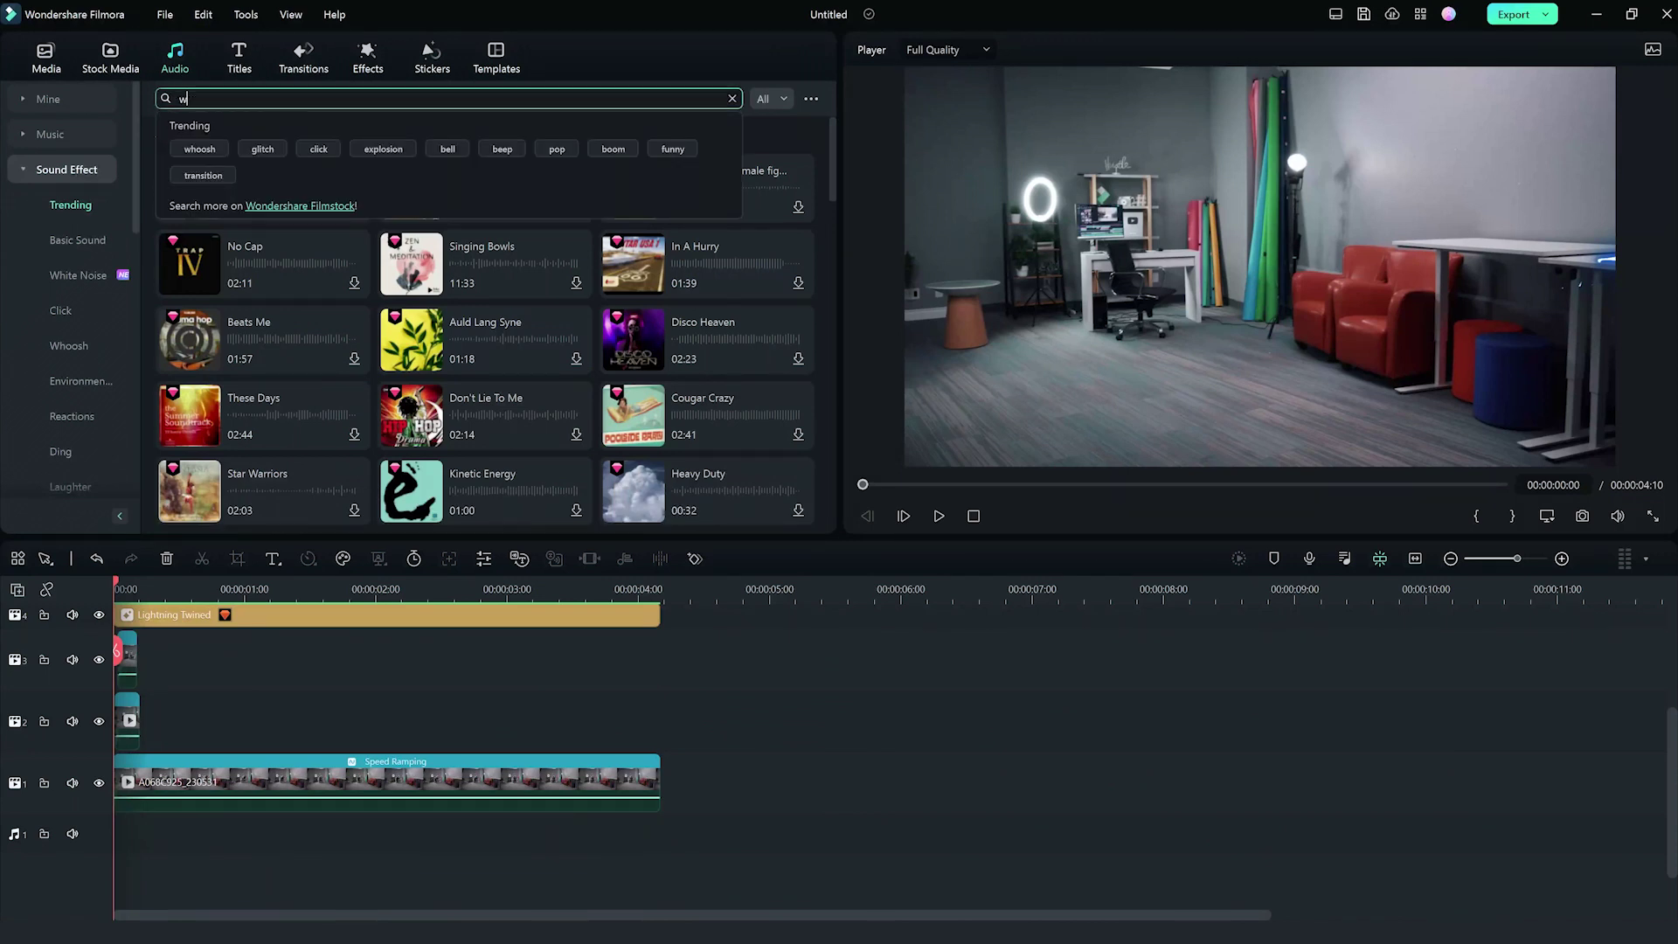
type("hoosh")
key("Return")
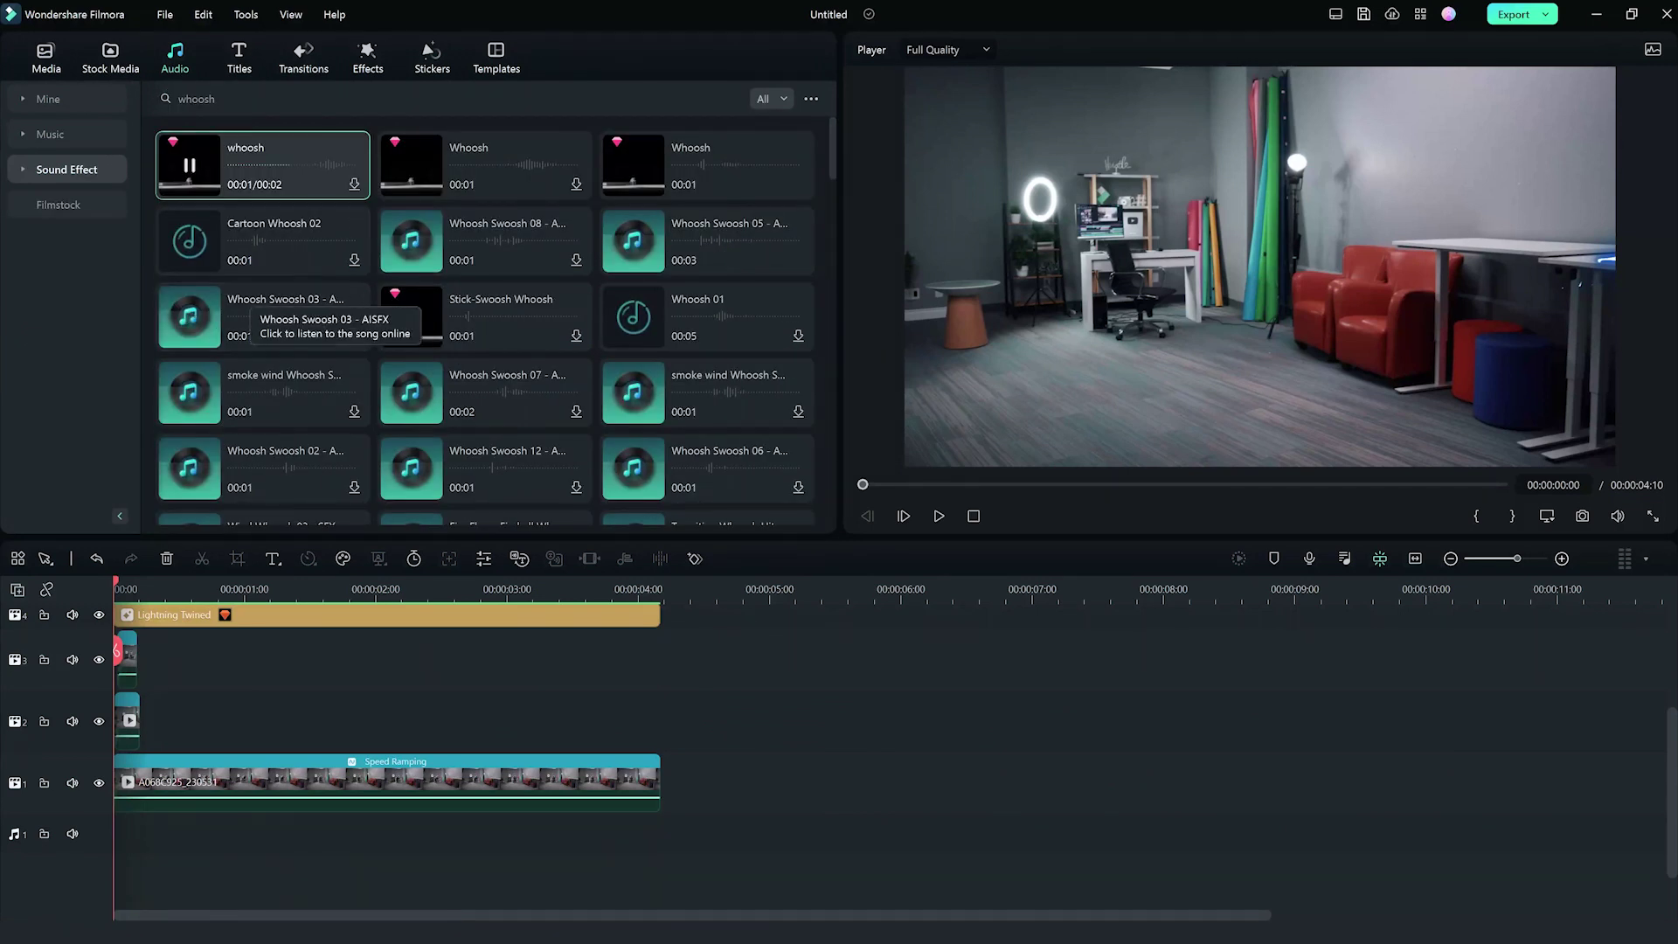
left_click_drag(262, 166, 175, 835)
key("space")
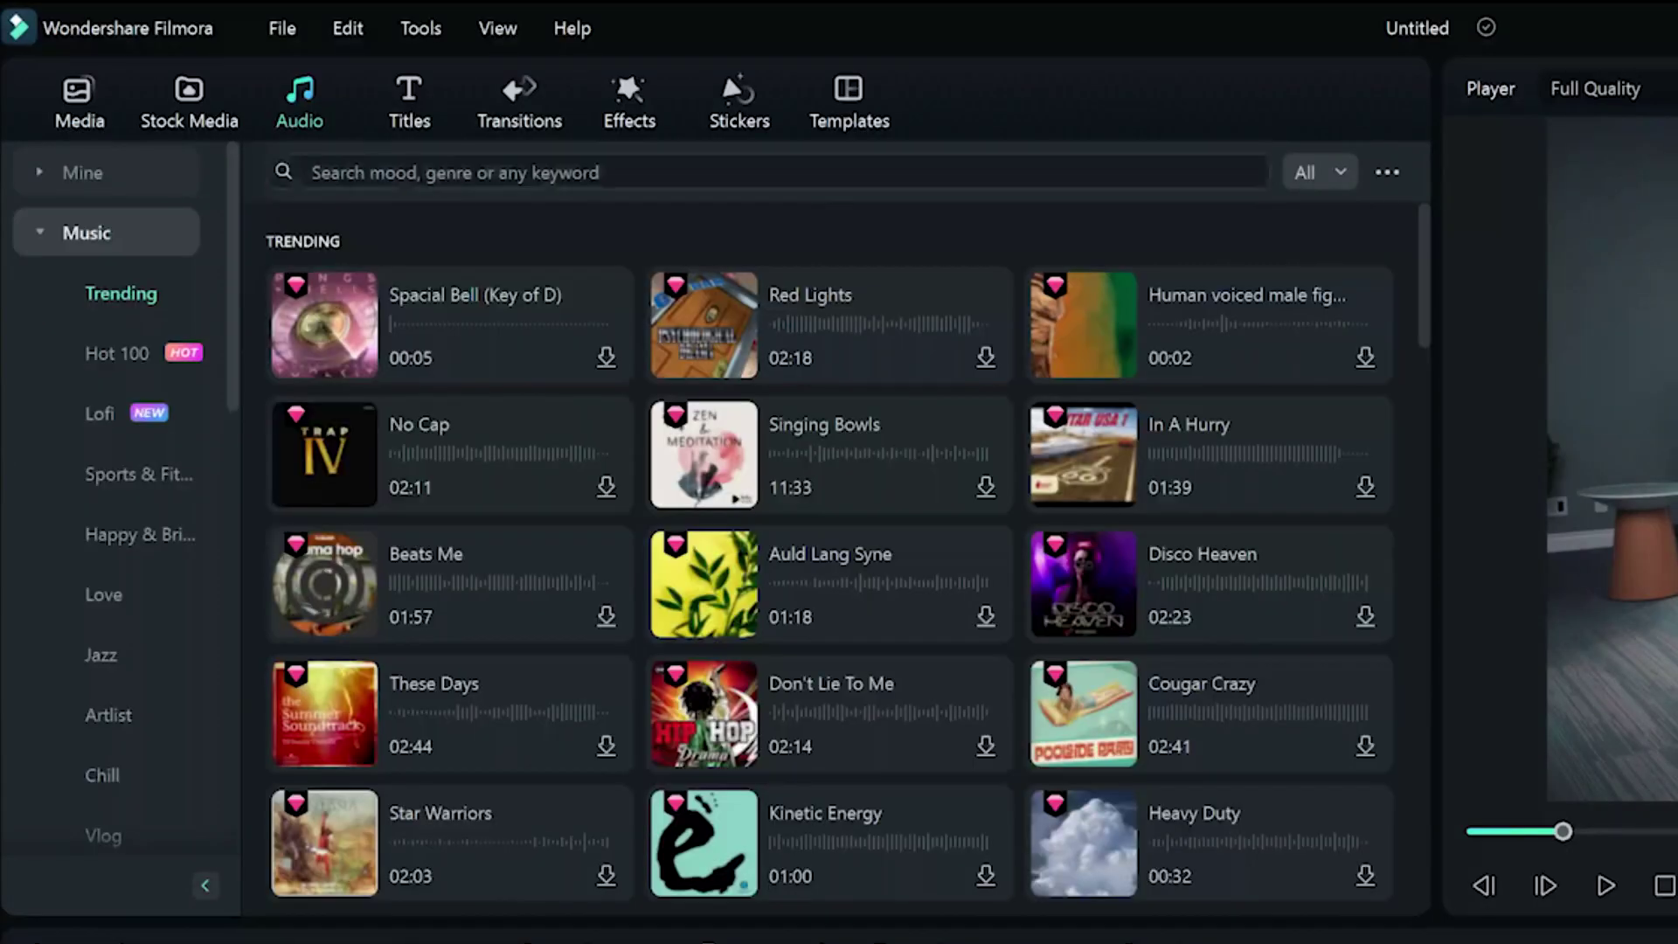
- Search the music library for 'hero'
left_click(454, 172)
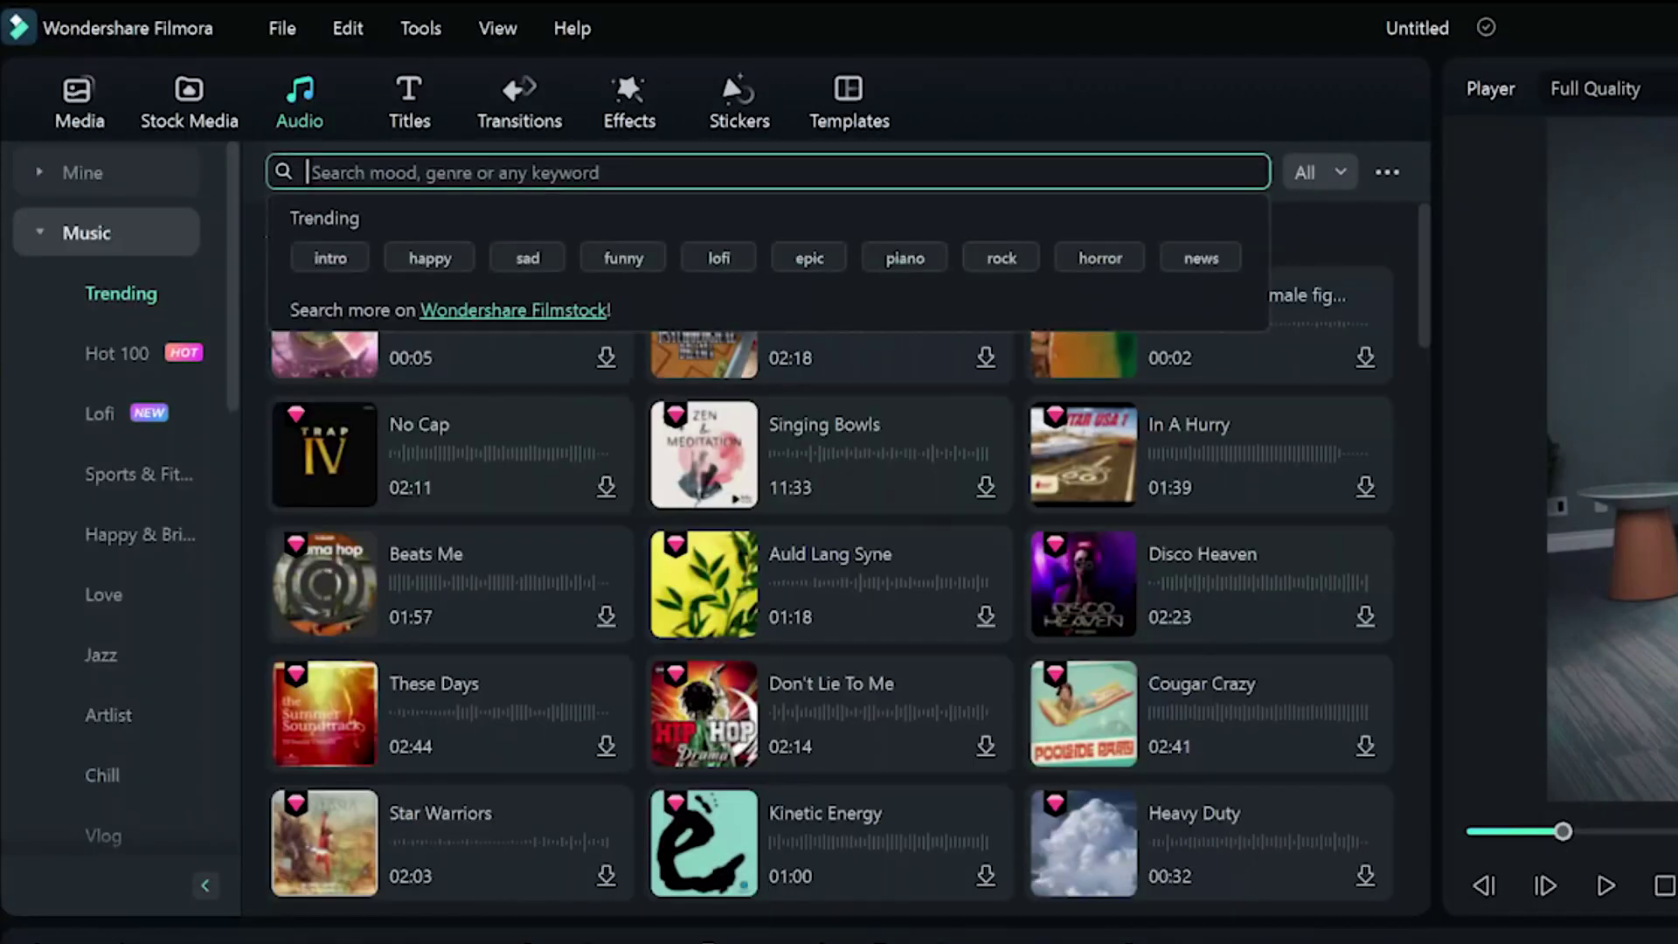
type("hero")
key("Return")
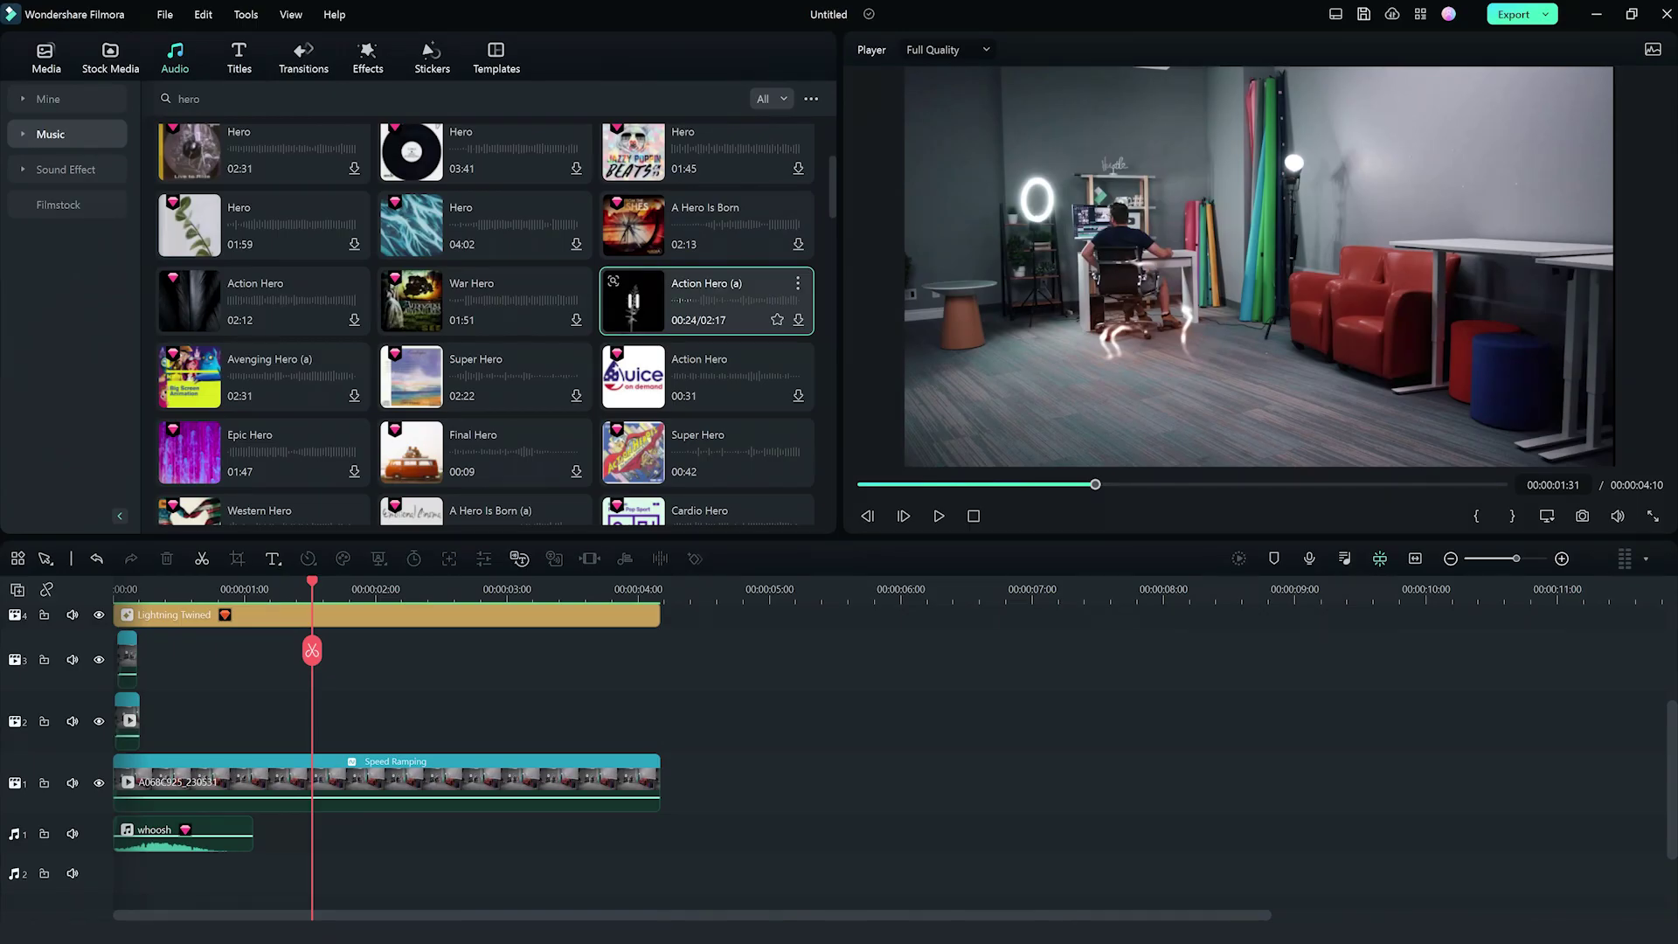